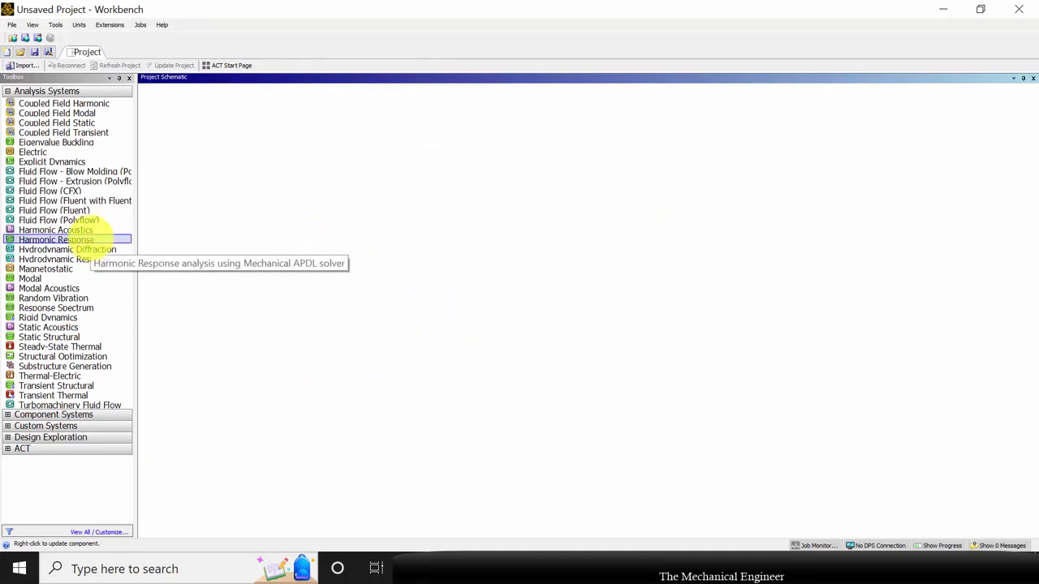
Add a Harmonic Response system and import Spring.IGS from the 'Harmonic response of spring' folder.
{"action": "left_click_drag", "start_coordinate": [81, 241], "coordinate": [234, 166]}
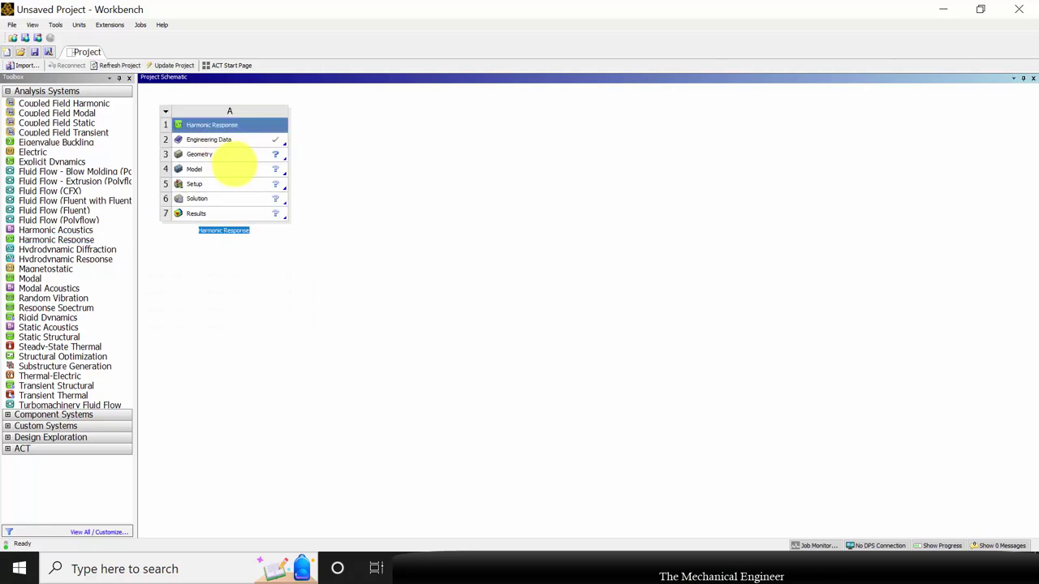
{"action": "left_click", "coordinate": [238, 303]}
{"action": "right_click", "coordinate": [246, 153]}
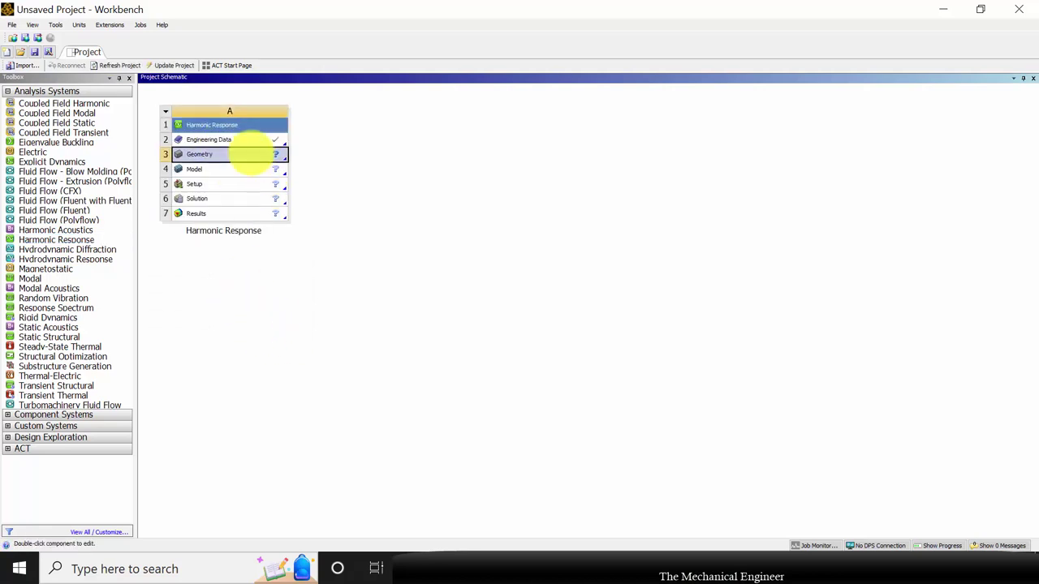
{"action": "mouse_move", "coordinate": [426, 185]}
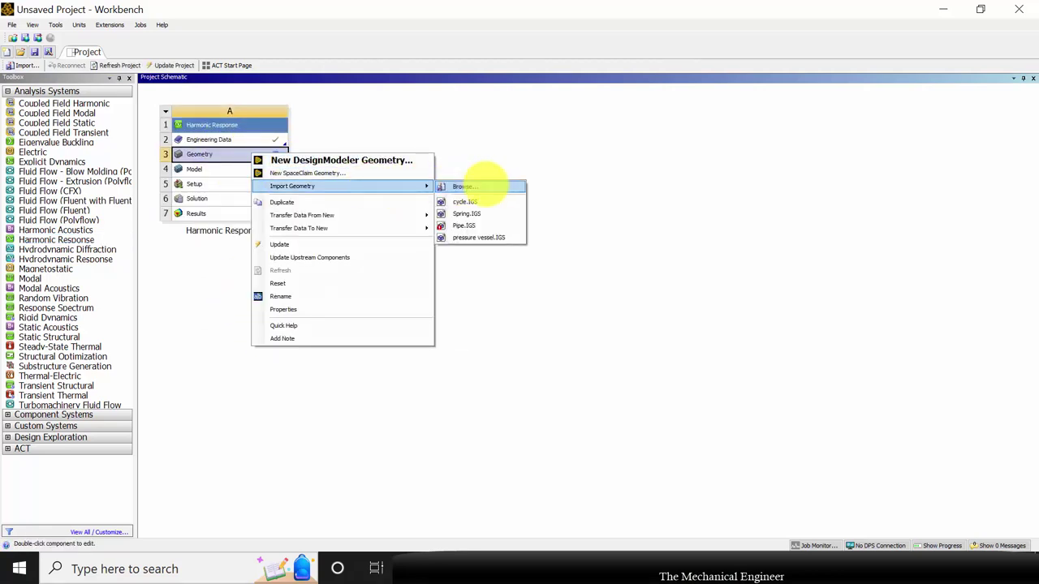
{"action": "left_click", "coordinate": [481, 187]}
{"action": "left_click", "coordinate": [143, 57]}
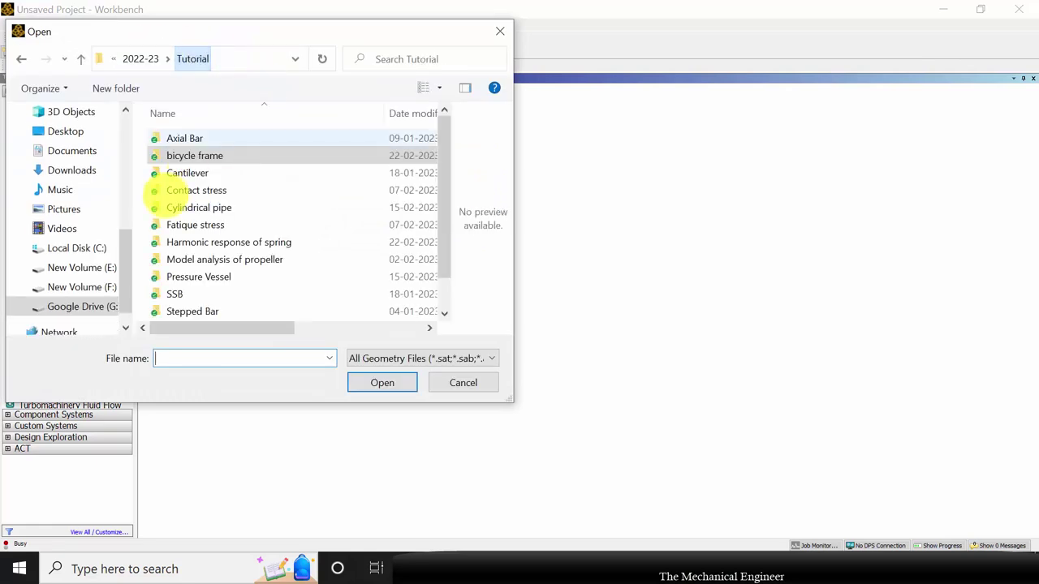
{"action": "double_click", "coordinate": [248, 242]}
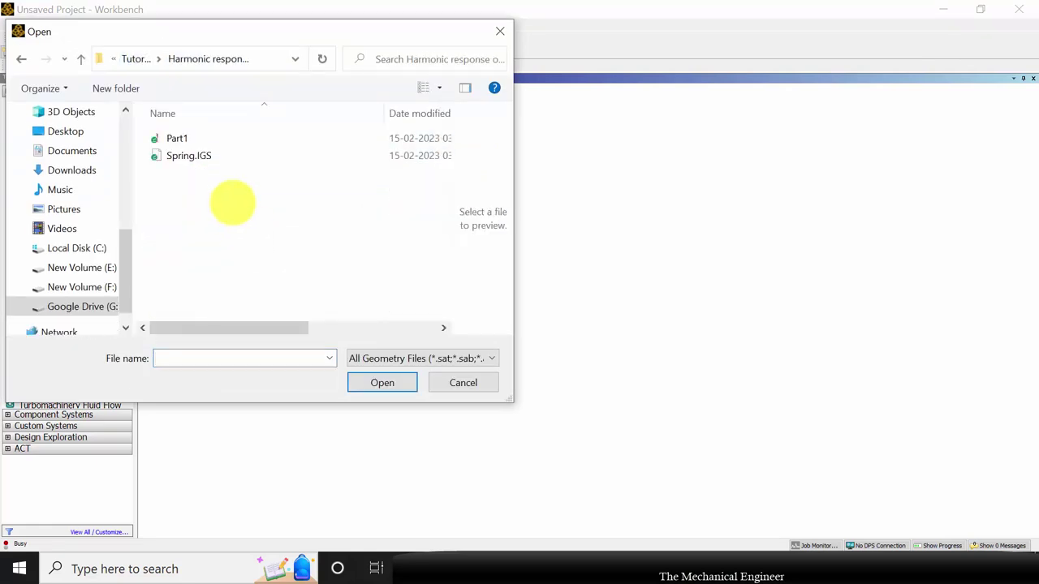
{"action": "left_click", "coordinate": [195, 155]}
{"action": "left_click", "coordinate": [382, 383]}
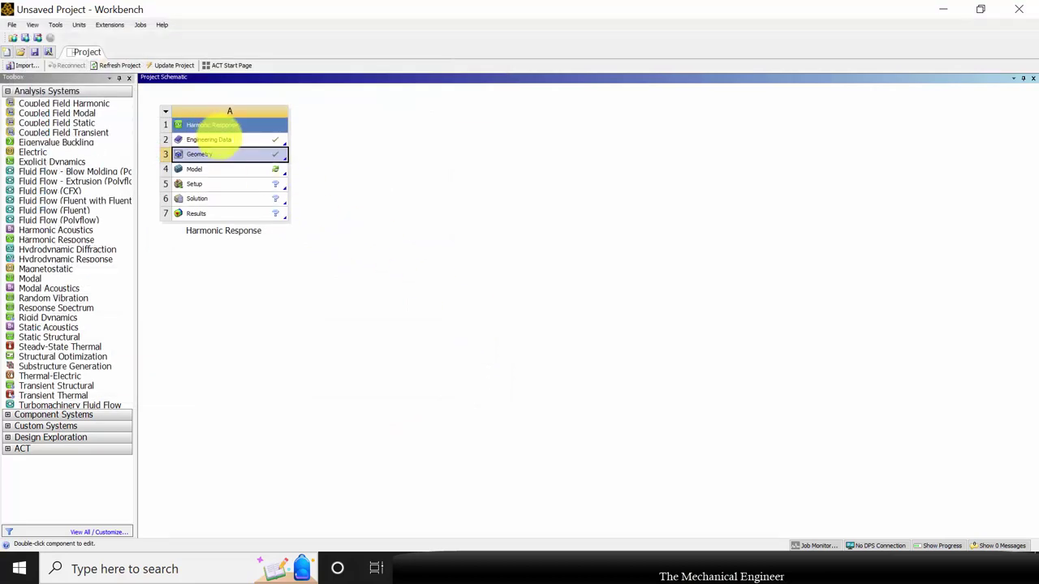
{"action": "left_click", "coordinate": [225, 169]}
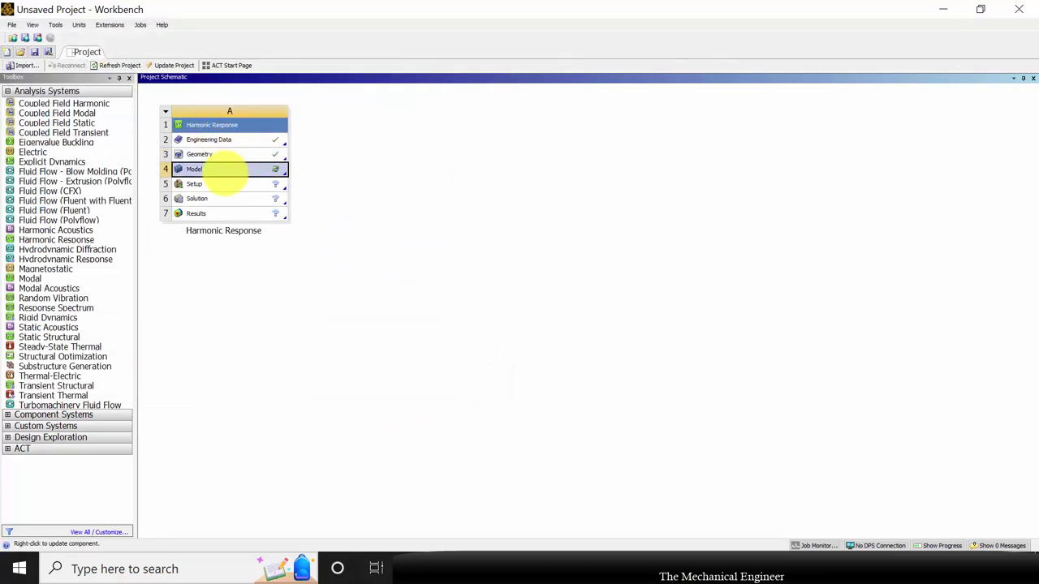
Open the spring model in Mechanical and generate its mesh with default settings.
{"action": "right_click", "coordinate": [227, 168]}
{"action": "left_click", "coordinate": [255, 179]}
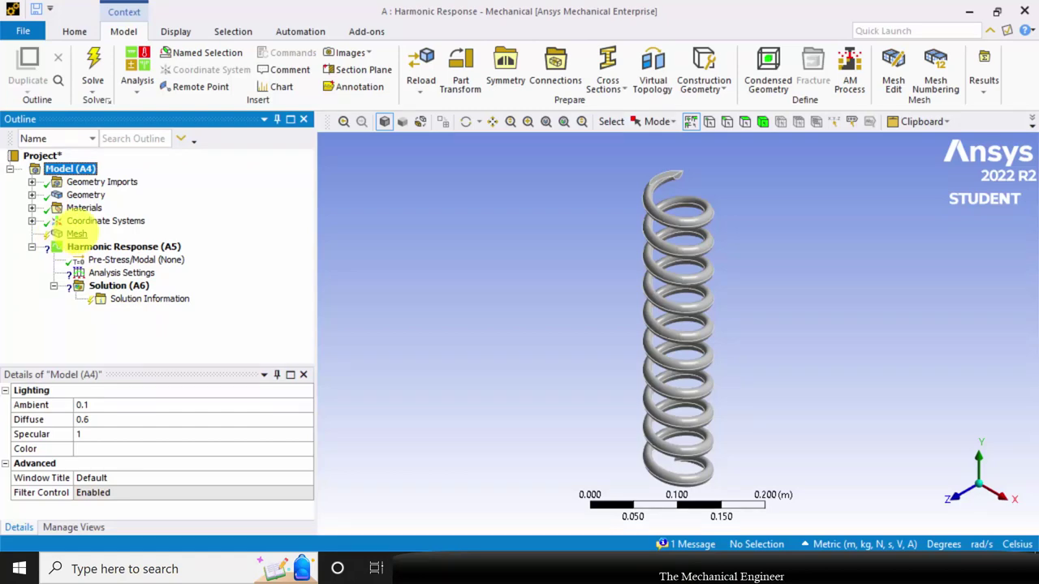
{"action": "right_click", "coordinate": [76, 234]}
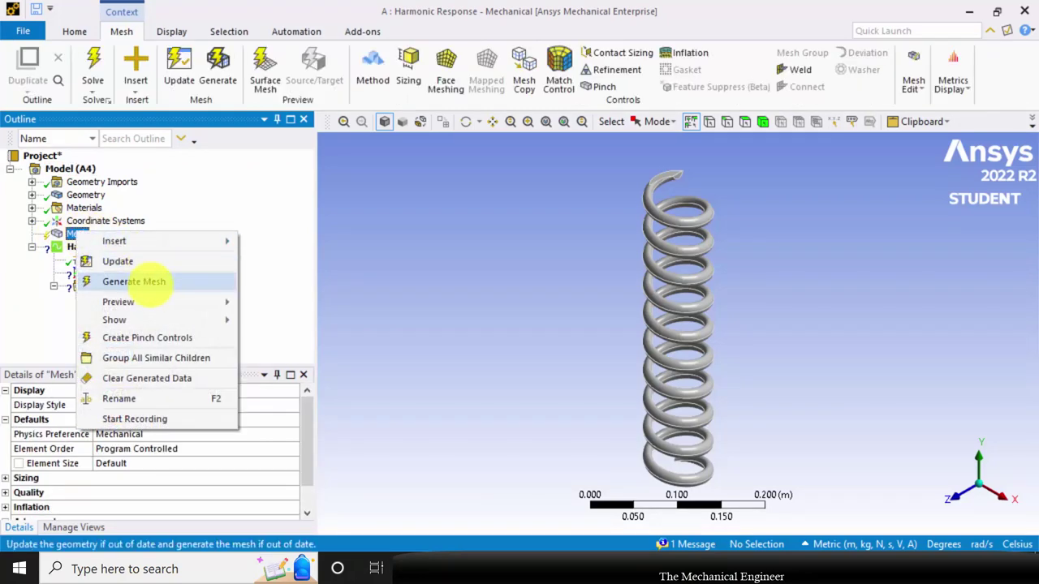
{"action": "left_click", "coordinate": [143, 281]}
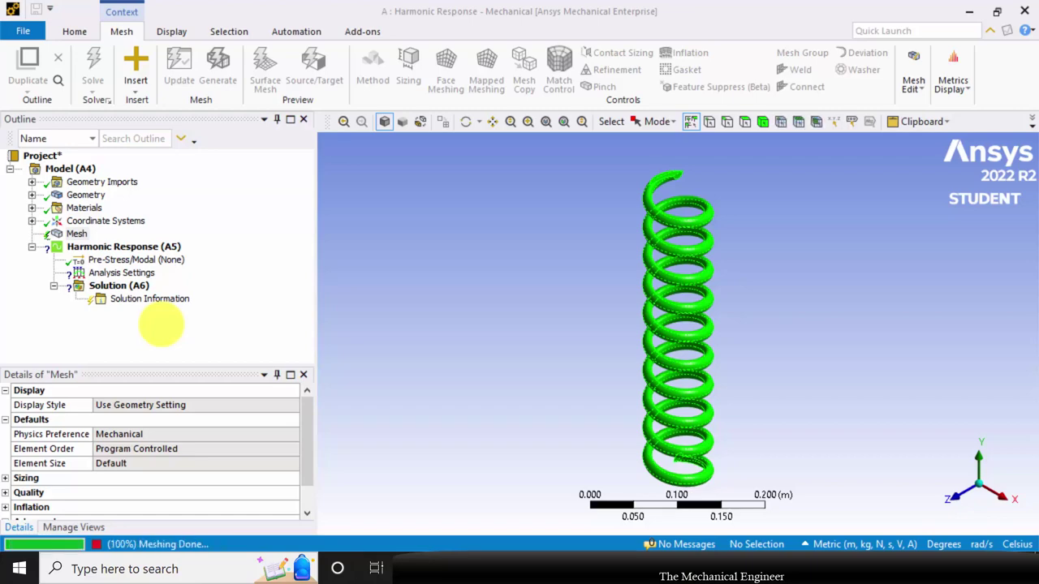
In Analysis Settings, set the range maximum to 500 Hz and solution intervals to 10.
{"action": "left_click", "coordinate": [163, 247]}
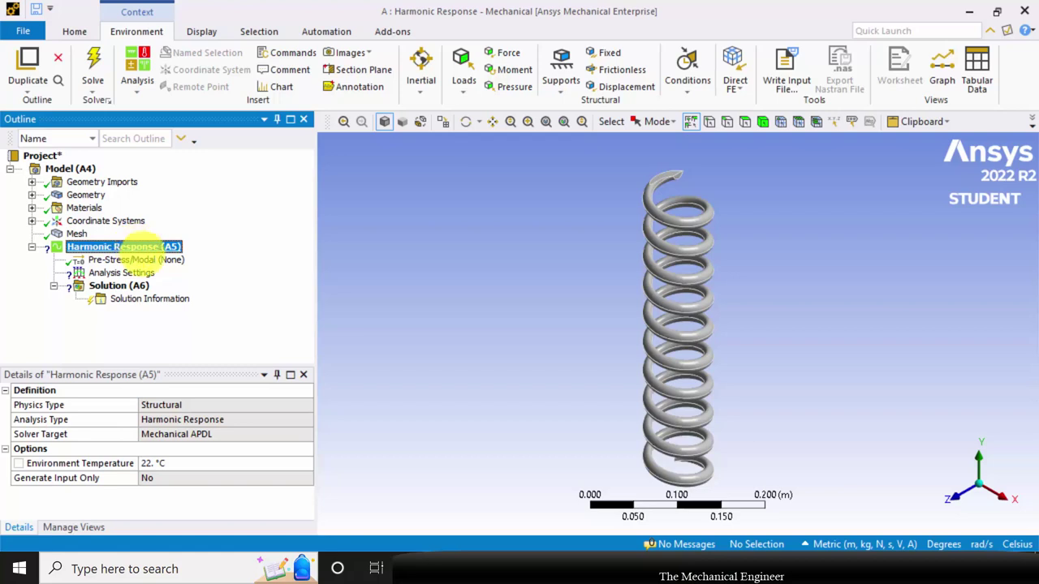
{"action": "left_click", "coordinate": [122, 273]}
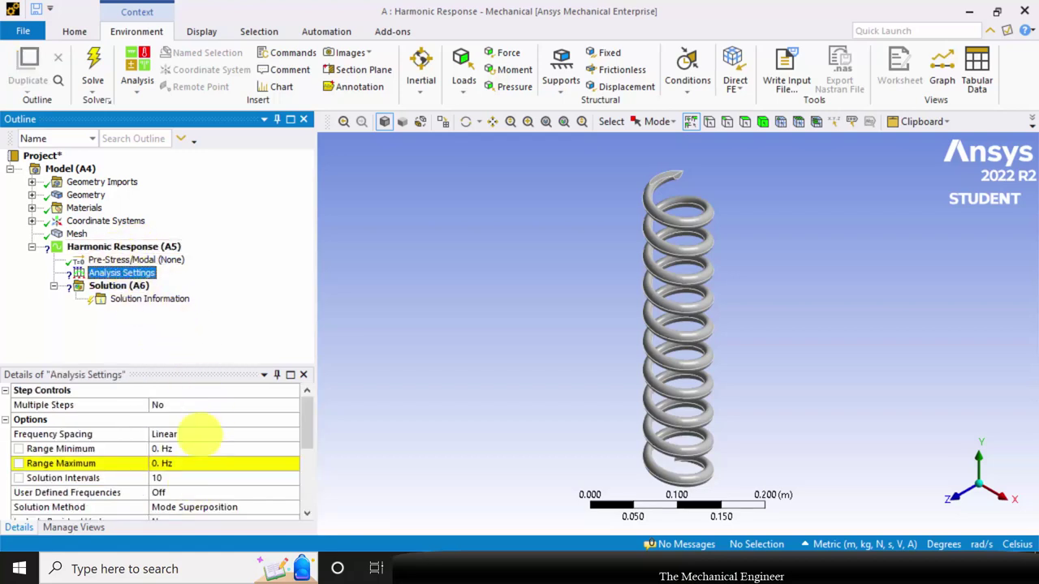
{"action": "scroll", "coordinate": [203, 447], "scroll_direction": "down", "scroll_amount": 1}
{"action": "scroll", "coordinate": [207, 459], "scroll_direction": "up", "scroll_amount": 1}
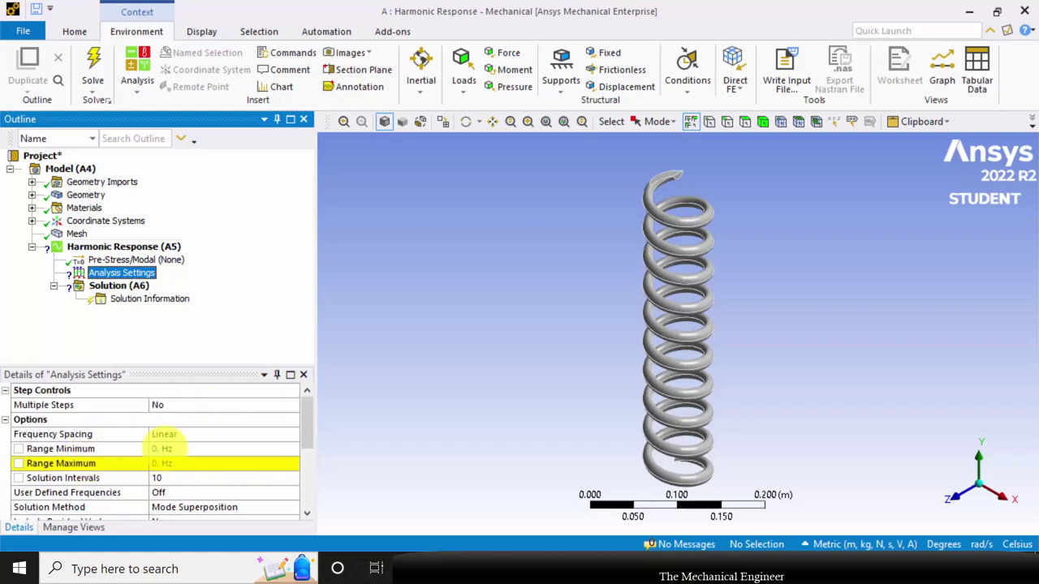
{"action": "left_click", "coordinate": [186, 464]}
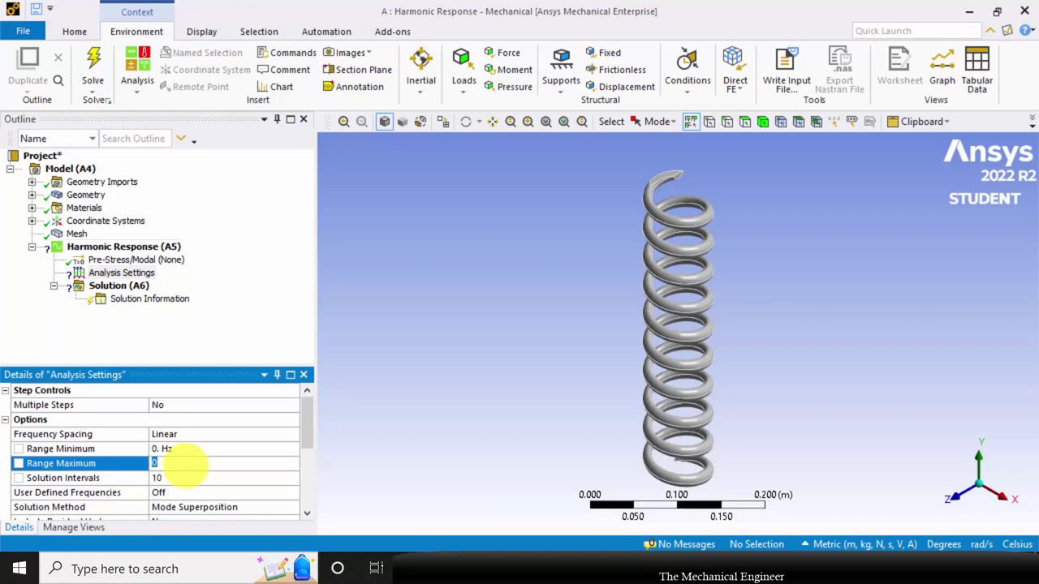
{"action": "type", "text": "500"}
{"action": "key", "text": "Return"}
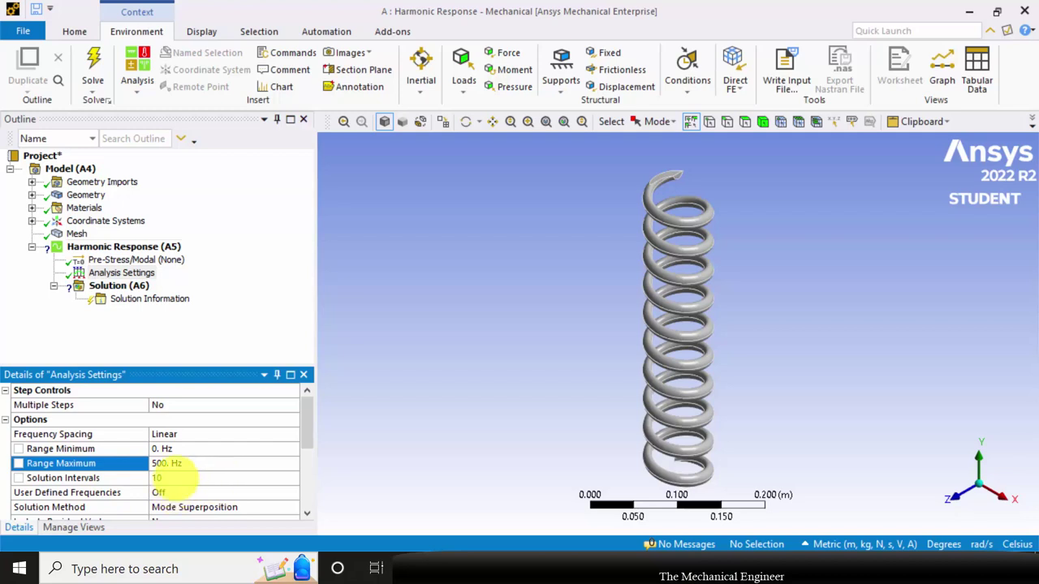
{"action": "left_click", "coordinate": [162, 479]}
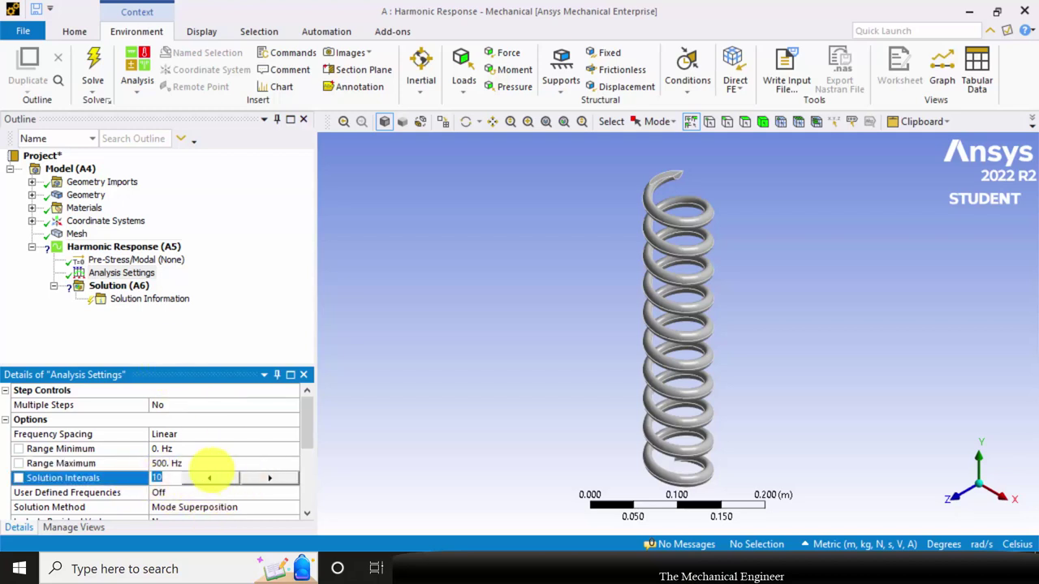
{"action": "left_click", "coordinate": [126, 329]}
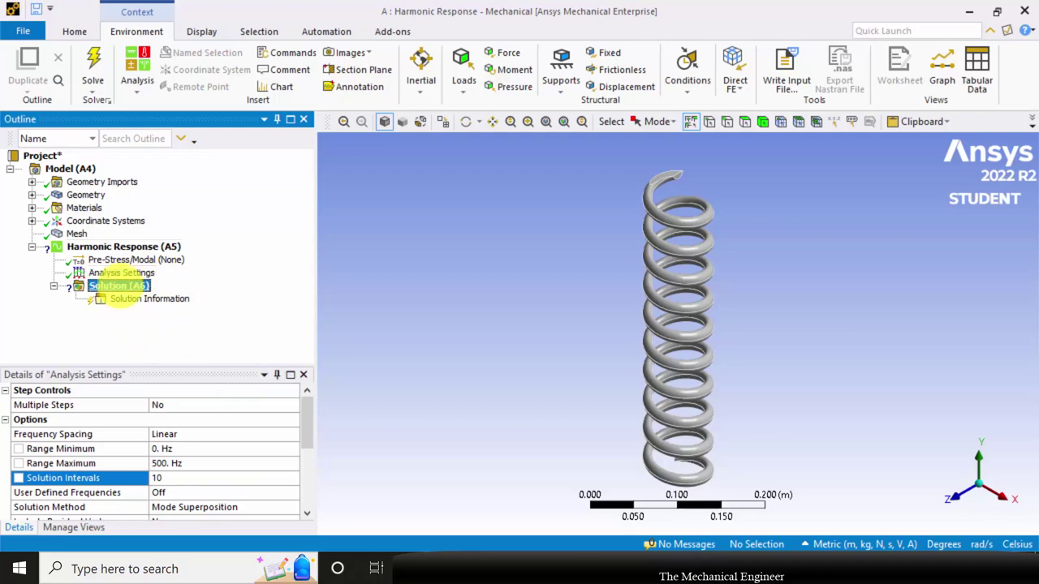
{"action": "left_click", "coordinate": [120, 286]}
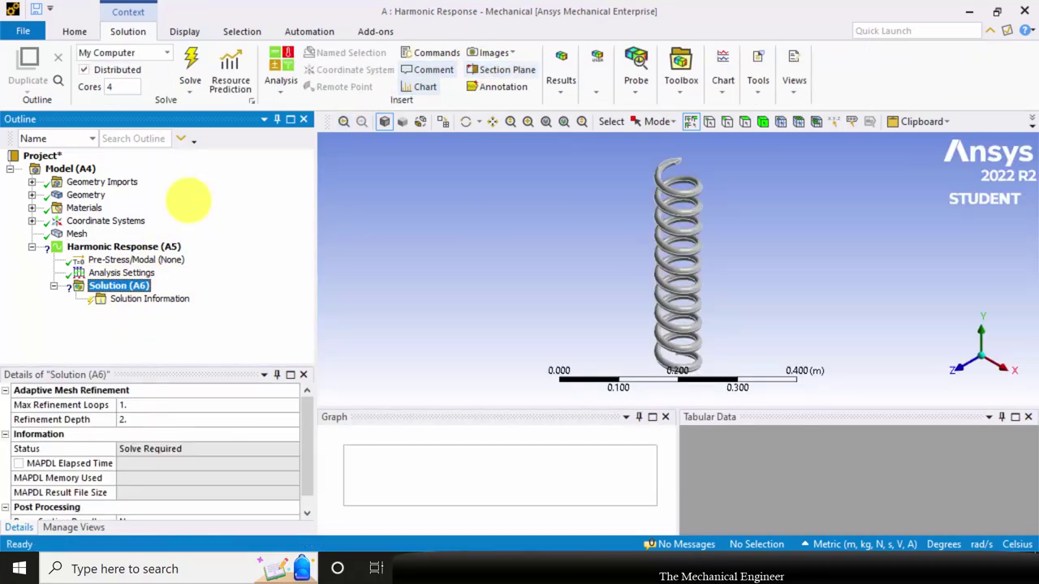
Add a Fixed Support scoped to the end face of the helical spring.
{"action": "right_click", "coordinate": [134, 247]}
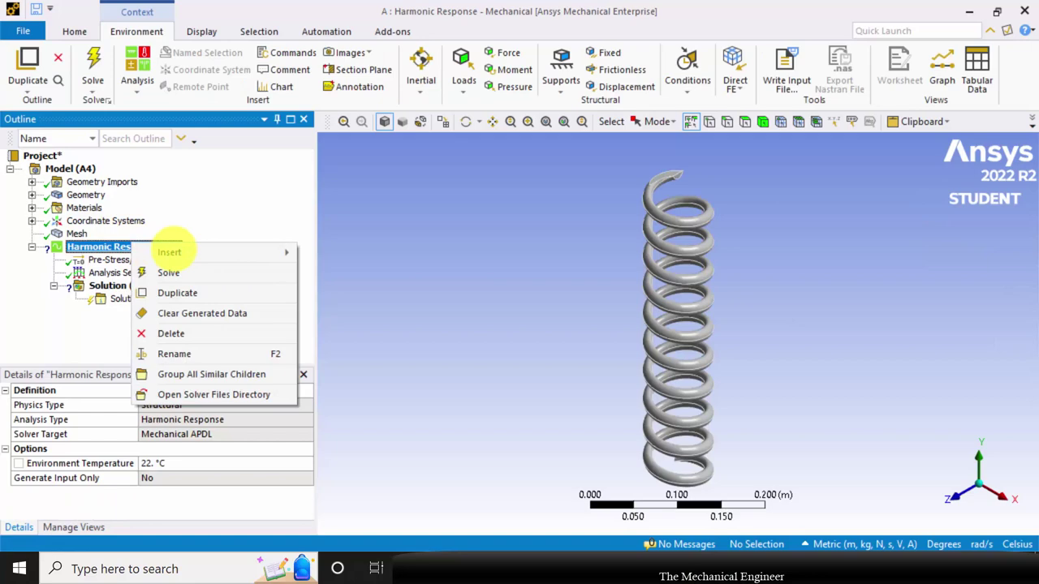
{"action": "mouse_move", "coordinate": [253, 253]}
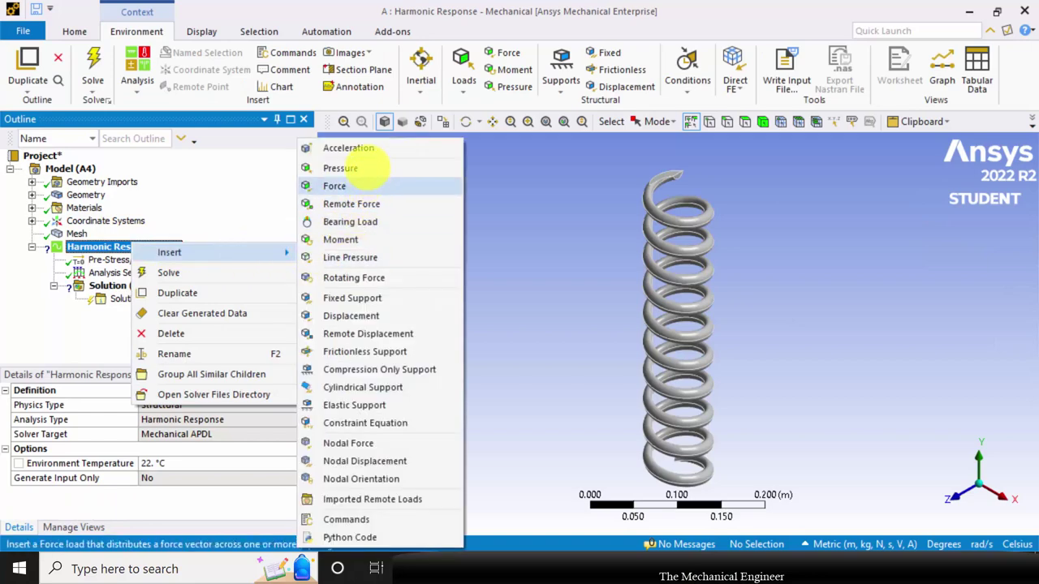
{"action": "left_click", "coordinate": [369, 297]}
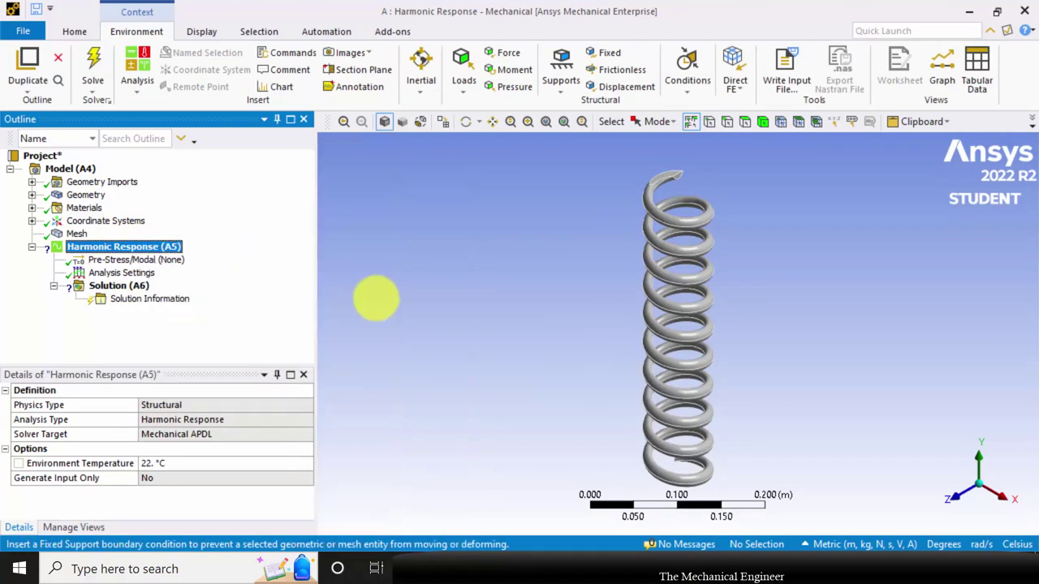
{"action": "middle_click_drag", "start_coordinate": [809, 466], "coordinate": [735, 174]}
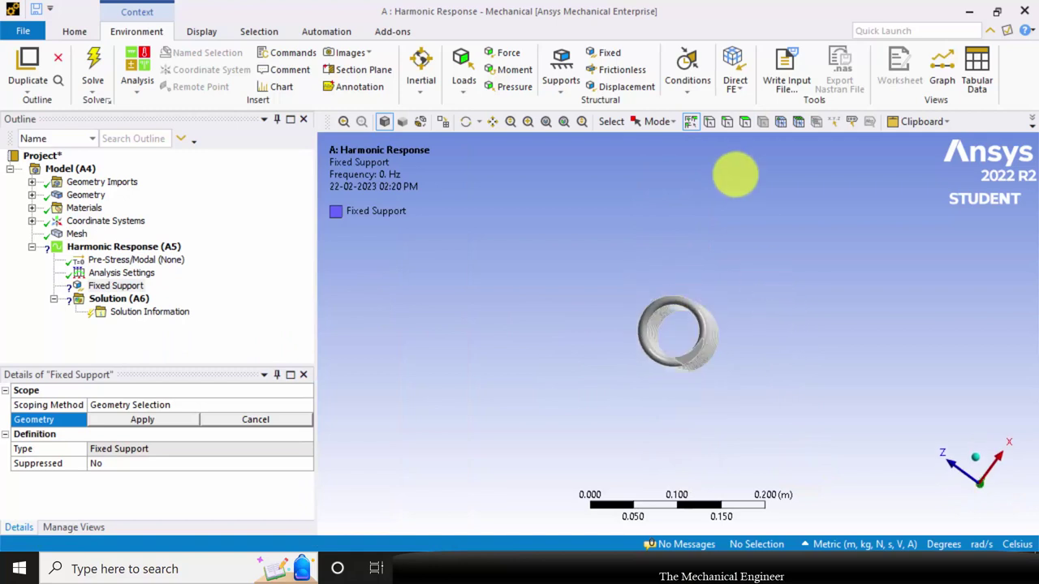
{"action": "left_click", "coordinate": [745, 122]}
{"action": "scroll", "coordinate": [712, 344], "scroll_direction": "up", "scroll_amount": 2}
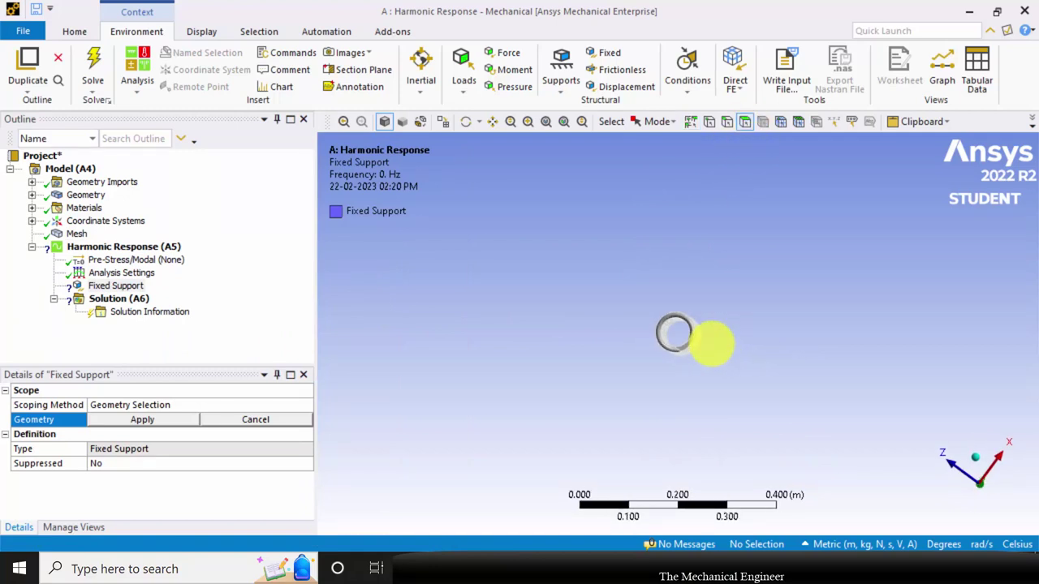
{"action": "scroll", "coordinate": [715, 349], "scroll_direction": "up", "scroll_amount": 2}
{"action": "left_click", "coordinate": [696, 362]}
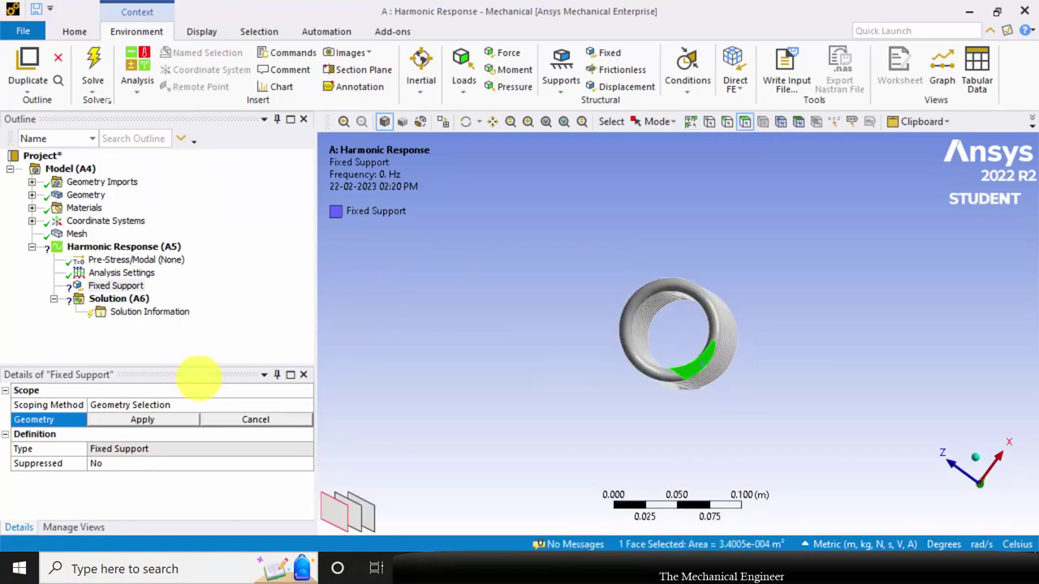
{"action": "left_click", "coordinate": [143, 420]}
{"action": "middle_click_drag", "start_coordinate": [626, 295], "coordinate": [591, 151]}
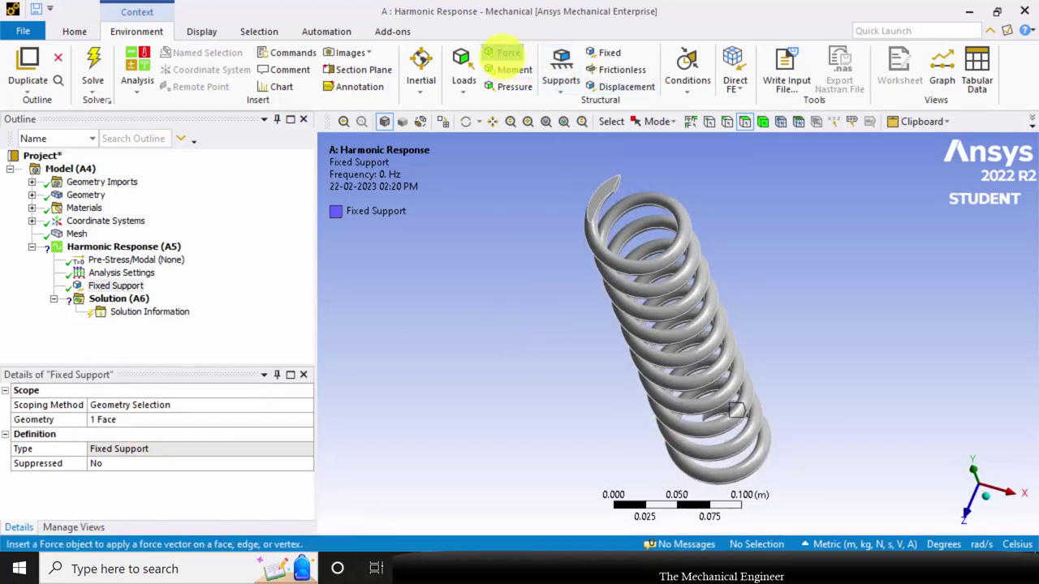
Add a Force load on the spring's free end face.
{"action": "left_click", "coordinate": [502, 53]}
{"action": "left_click", "coordinate": [611, 186]}
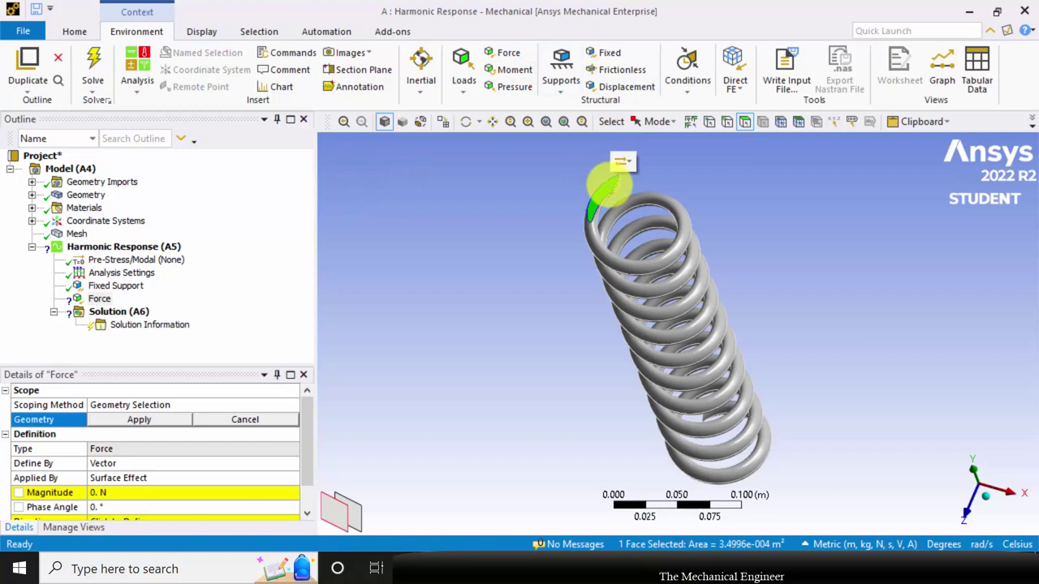
{"action": "left_click", "coordinate": [139, 420]}
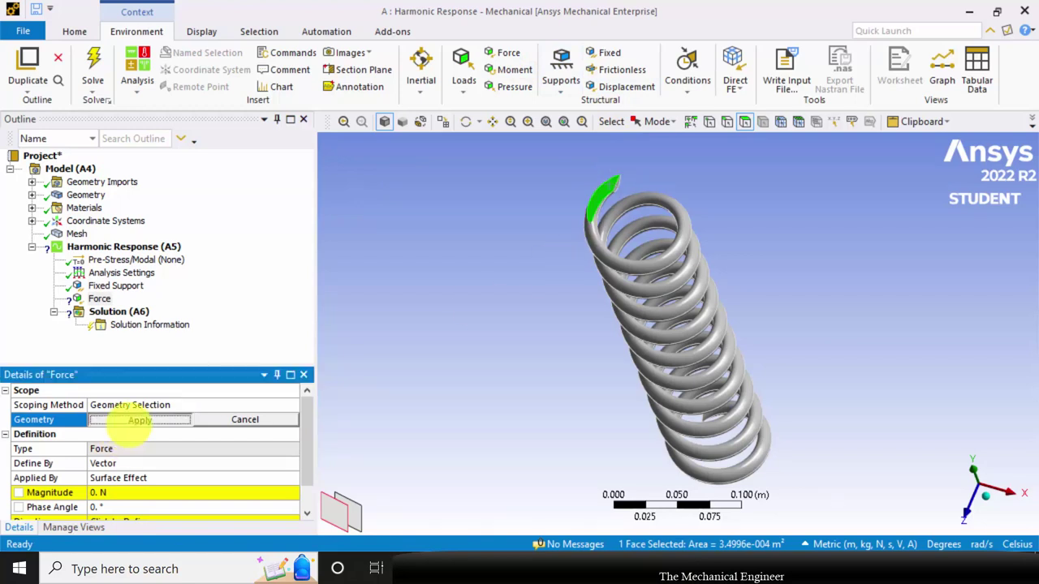
Define the force by components with a Y component of -800 N.
{"action": "left_click", "coordinate": [278, 431]}
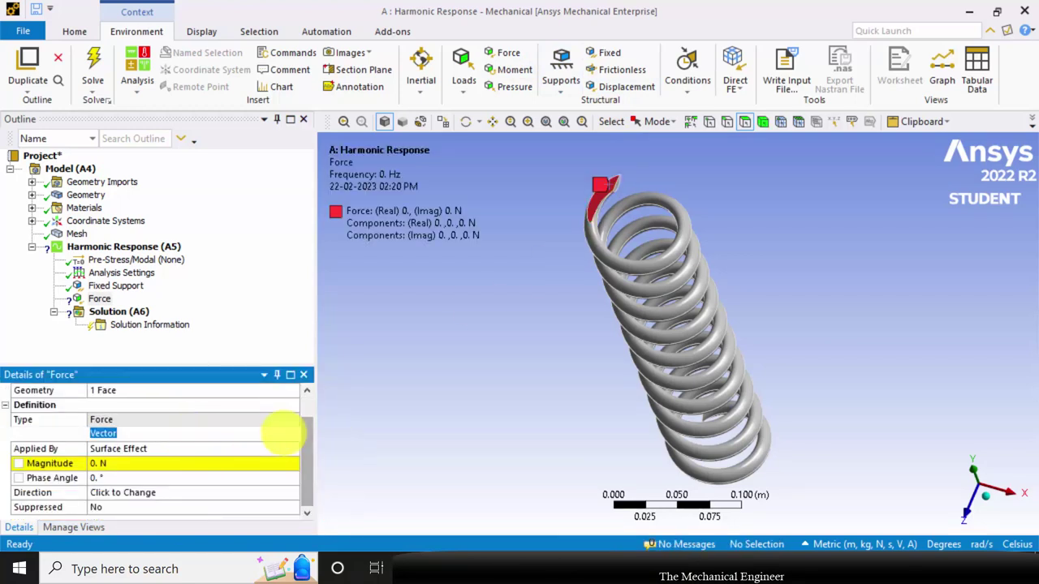
{"action": "left_click", "coordinate": [291, 435]}
{"action": "left_click", "coordinate": [243, 452]}
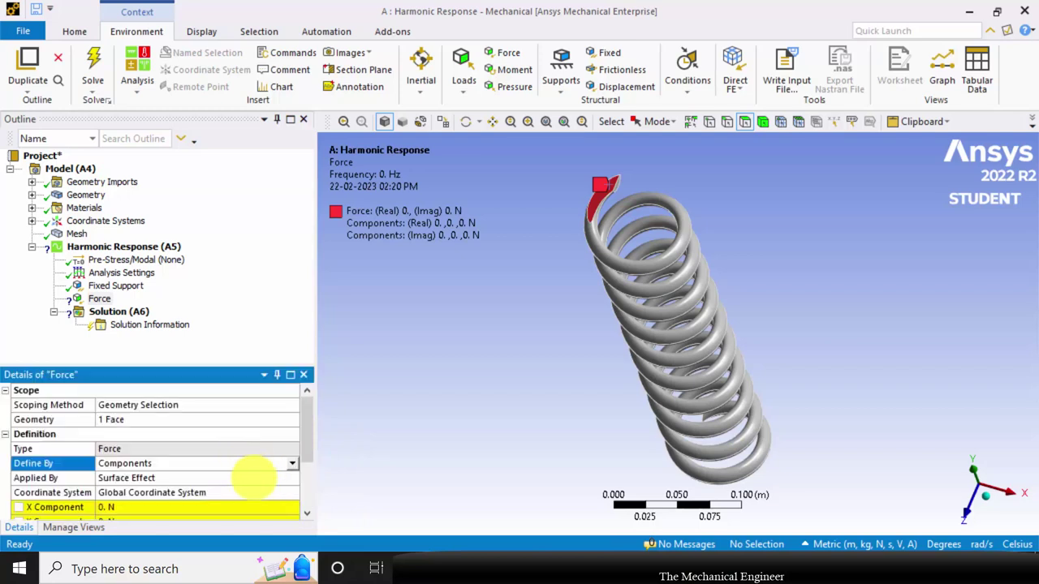
{"action": "scroll", "coordinate": [213, 469], "scroll_direction": "down", "scroll_amount": 2}
{"action": "left_click", "coordinate": [117, 434]}
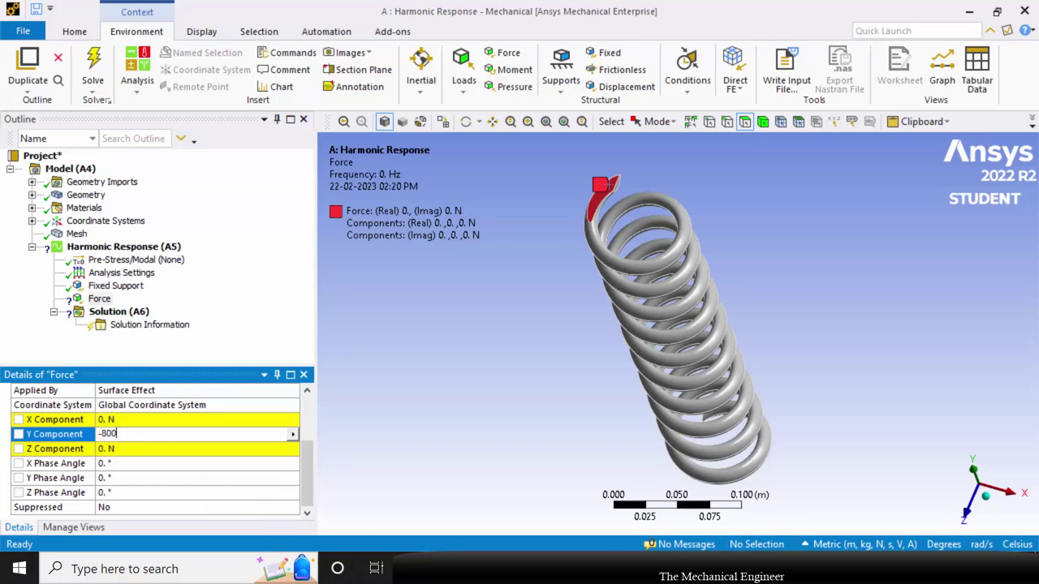
{"action": "left_click", "coordinate": [597, 568]}
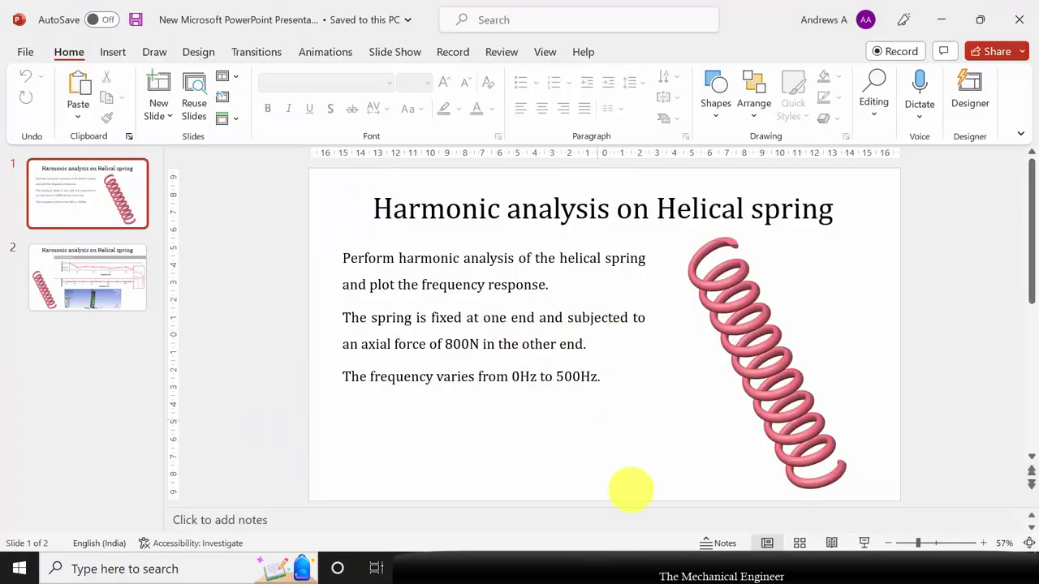
{"action": "key", "text": "alt+Tab"}
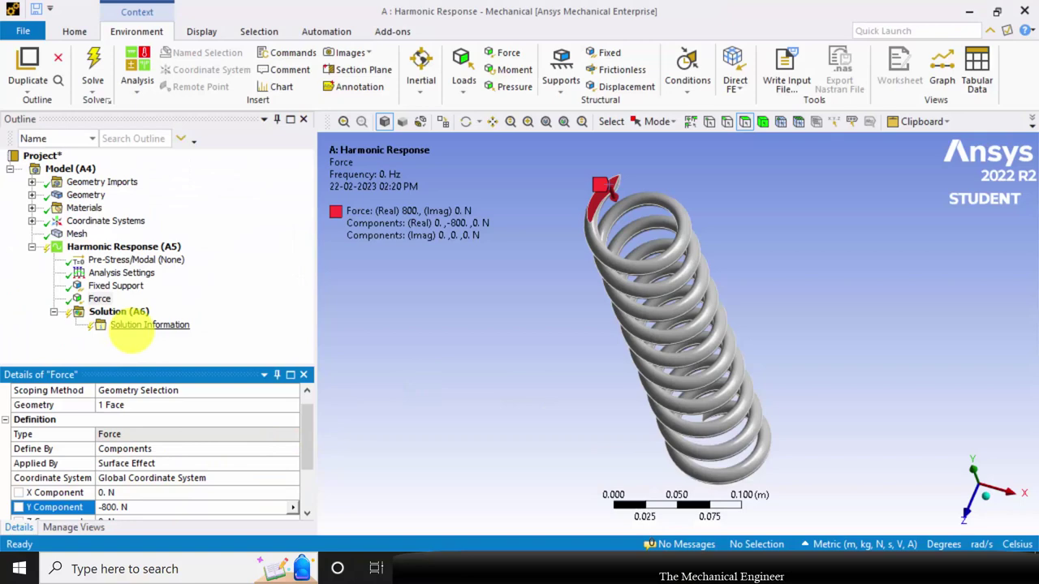
Insert a Frequency Response Deformation result under Solution.
{"action": "left_click", "coordinate": [130, 343]}
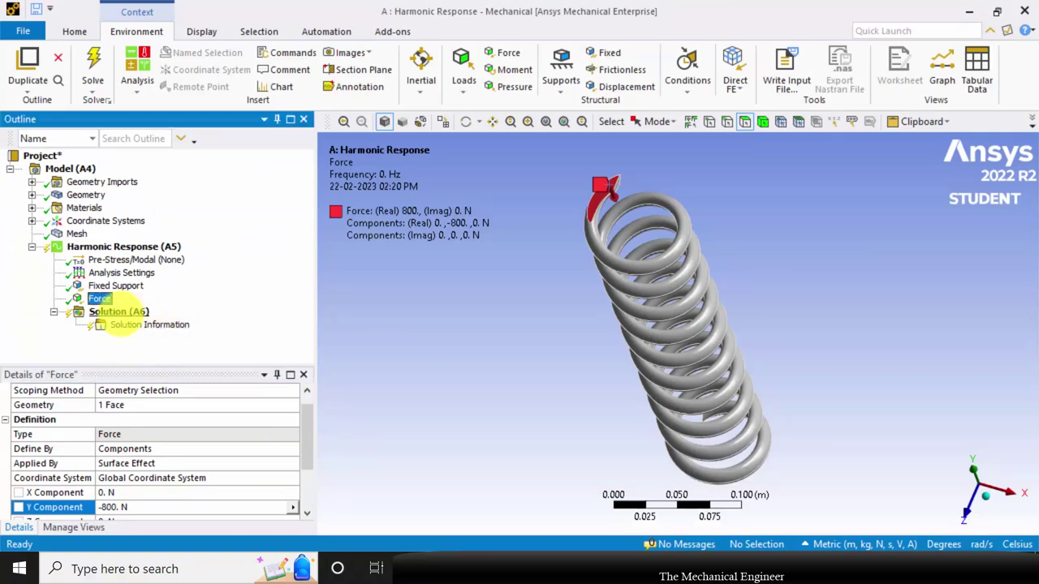
{"action": "left_click", "coordinate": [118, 313]}
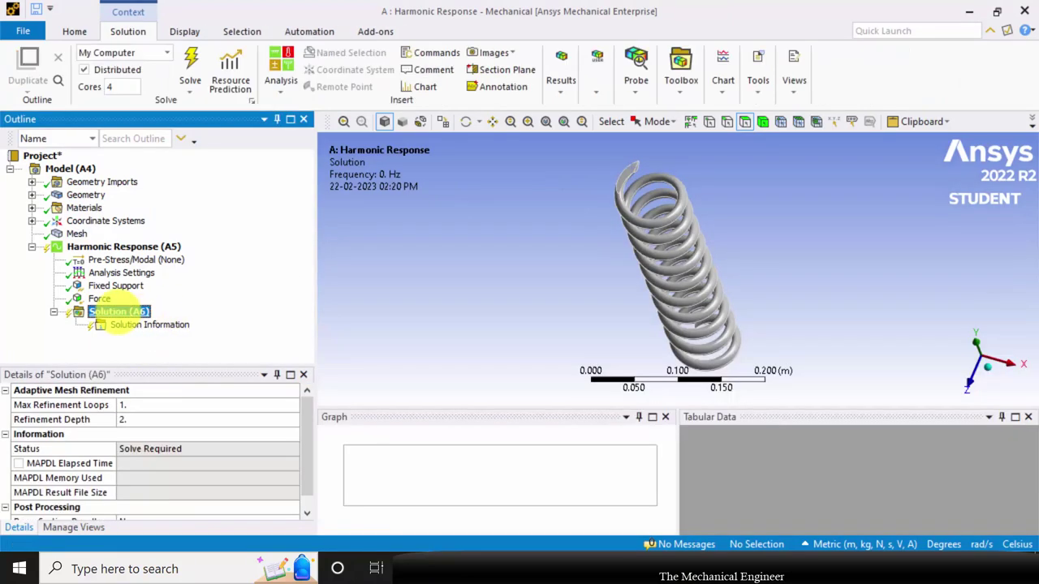
{"action": "right_click", "coordinate": [119, 313]}
{"action": "mouse_move", "coordinate": [204, 320]}
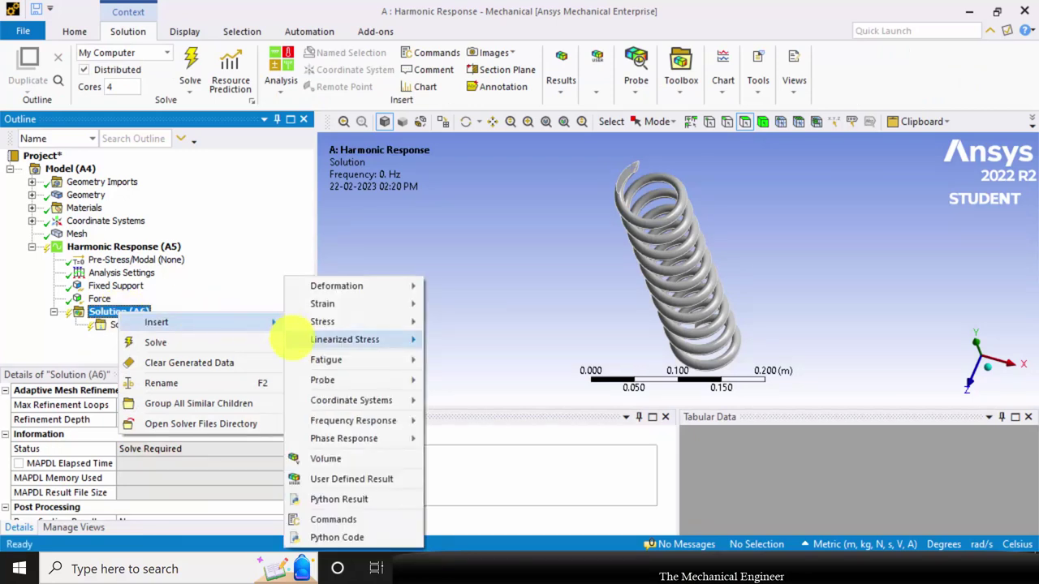
{"action": "mouse_move", "coordinate": [392, 418]}
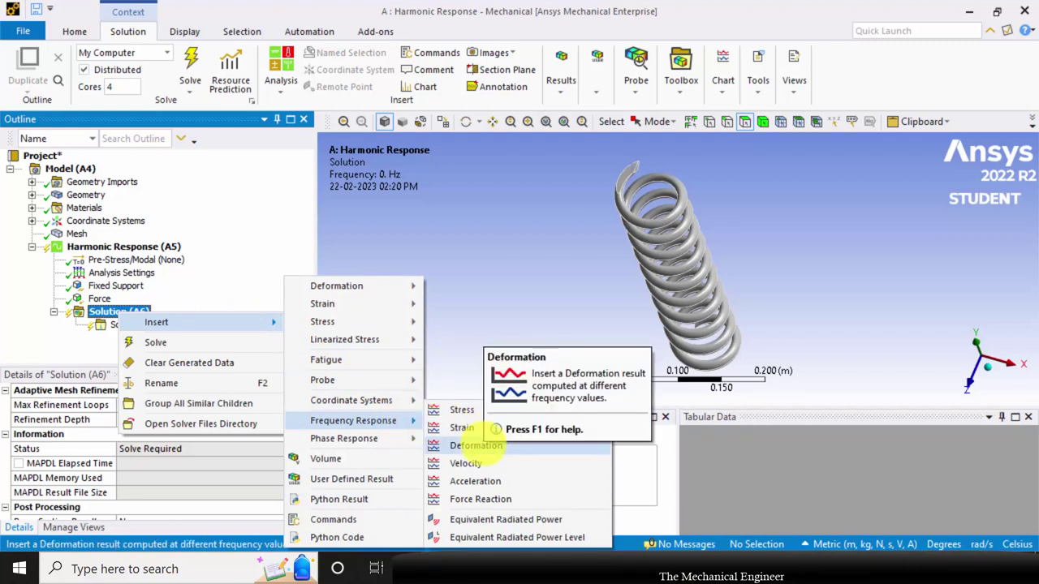
{"action": "left_click", "coordinate": [475, 445]}
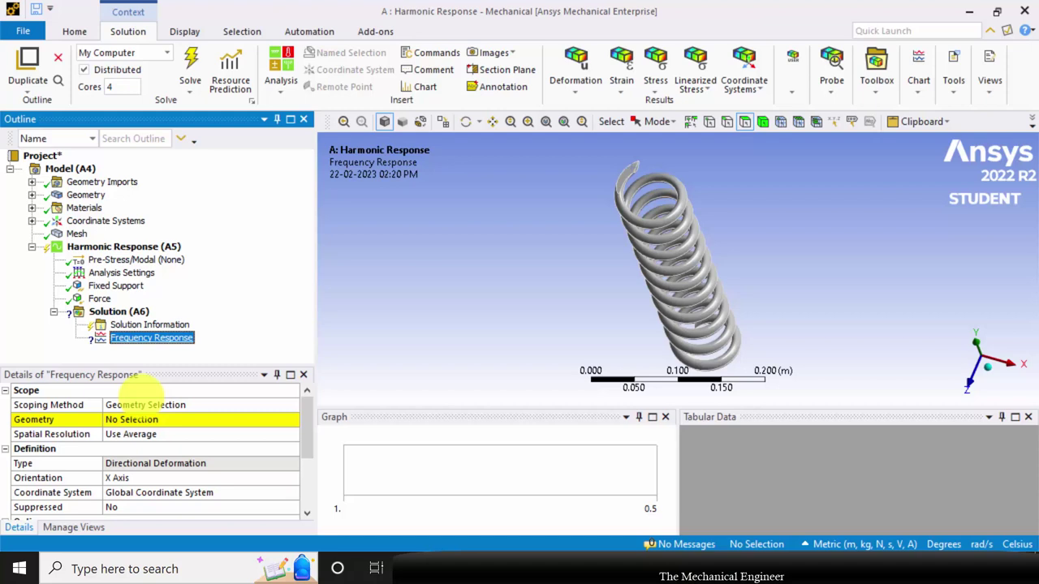
Scope the frequency response result to a single node on the spring's mesh.
{"action": "left_click", "coordinate": [146, 419]}
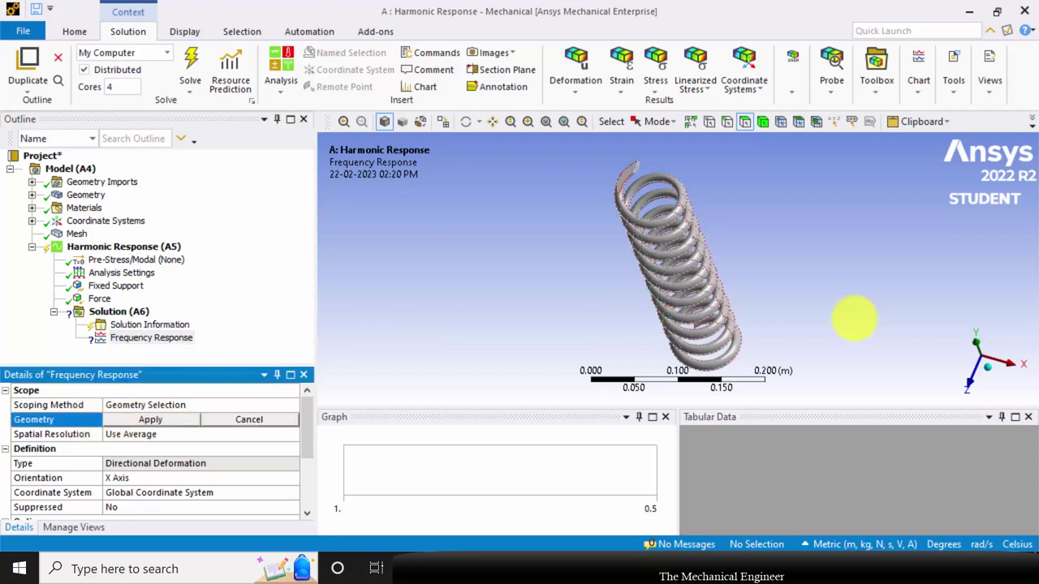
{"action": "scroll", "coordinate": [719, 264], "scroll_direction": "up", "scroll_amount": 4}
{"action": "scroll", "coordinate": [719, 264], "scroll_direction": "up", "scroll_amount": 2}
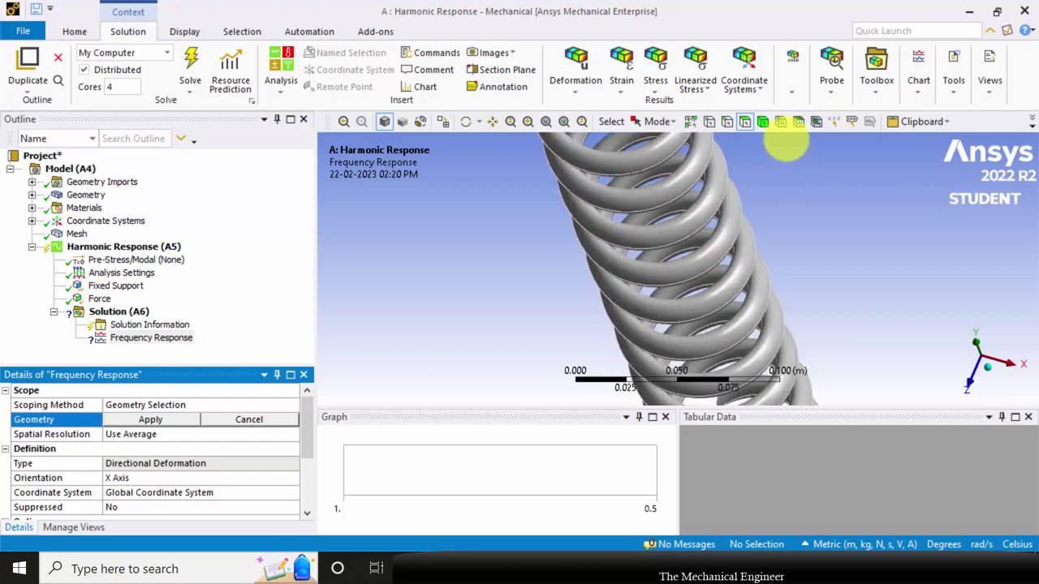
{"action": "left_click", "coordinate": [780, 122]}
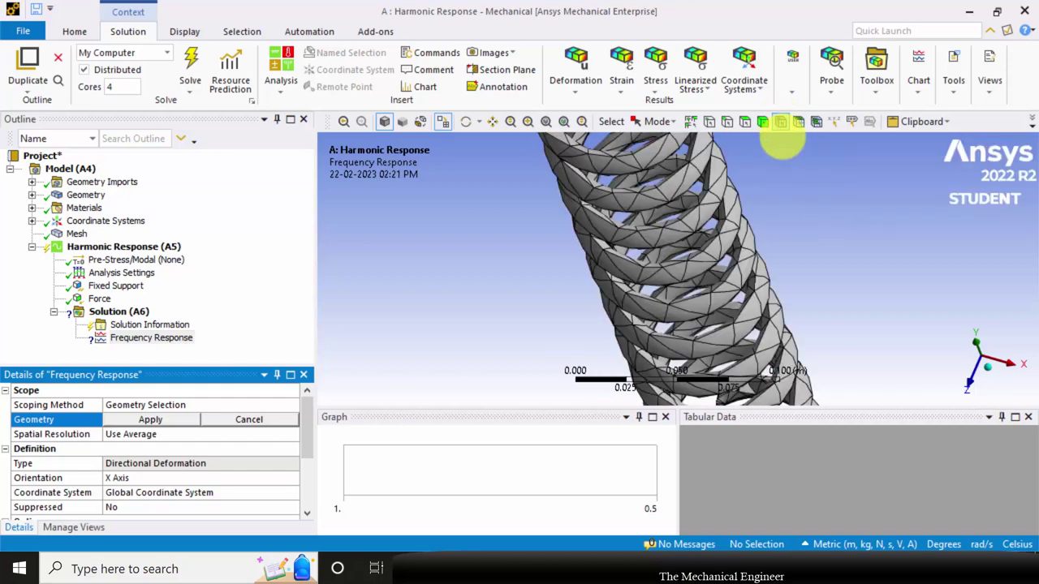
{"action": "left_click", "coordinate": [742, 289]}
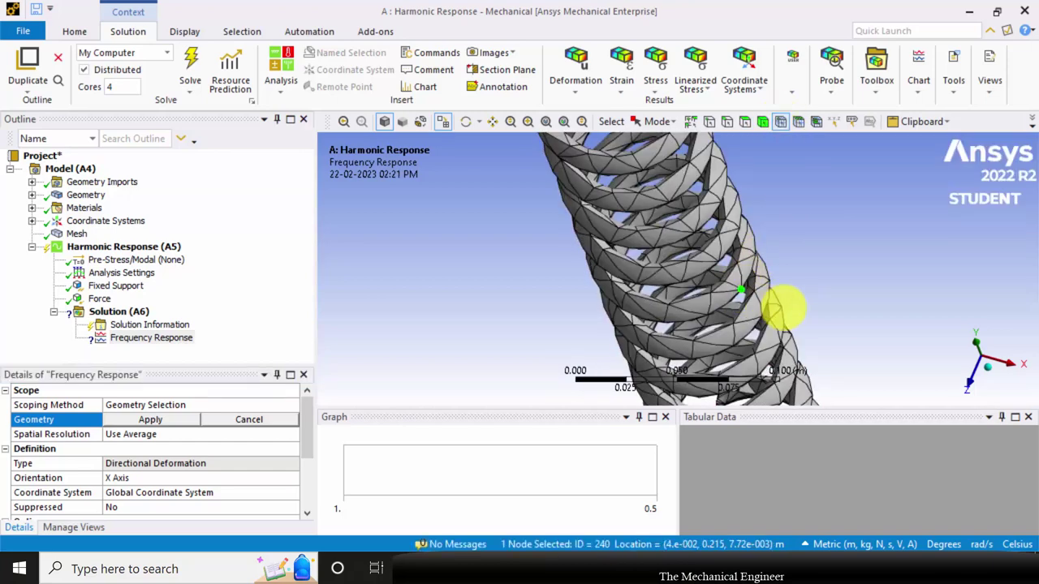
{"action": "left_click", "coordinate": [151, 419]}
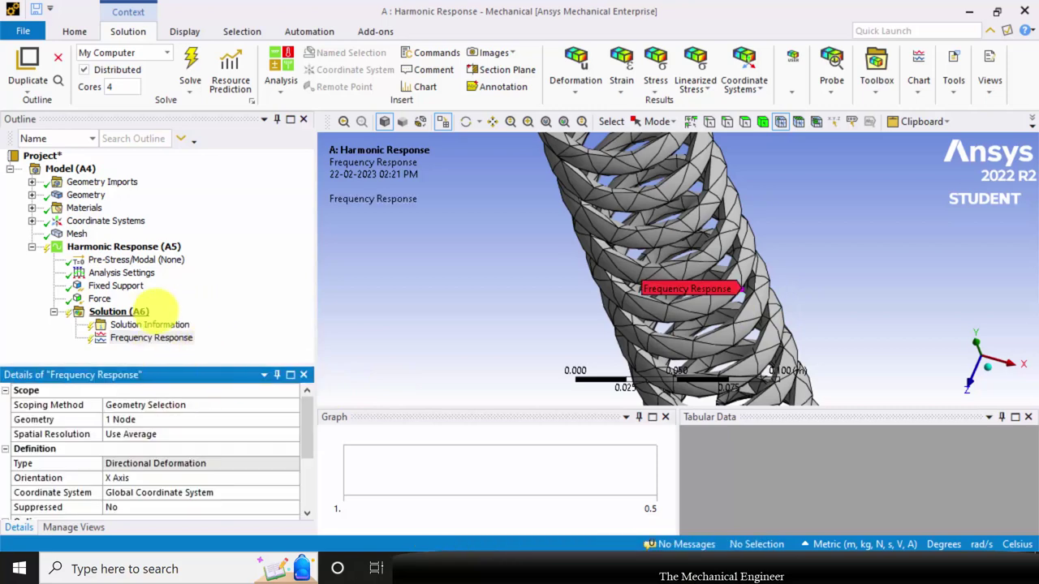
{"action": "left_click", "coordinate": [121, 312]}
Insert a Total Deformation result under Solution.
{"action": "right_click", "coordinate": [122, 312]}
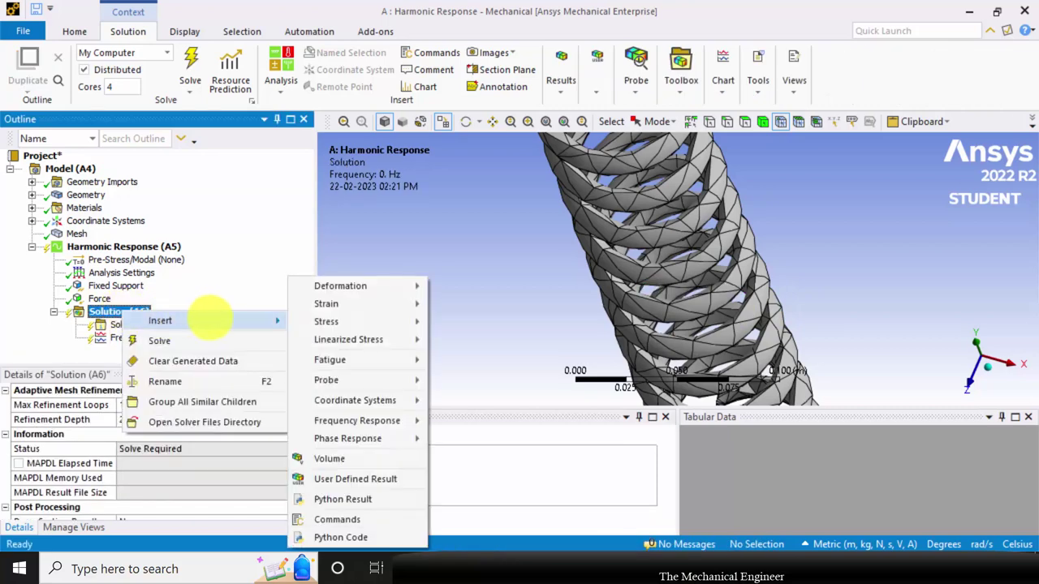
{"action": "mouse_move", "coordinate": [340, 285]}
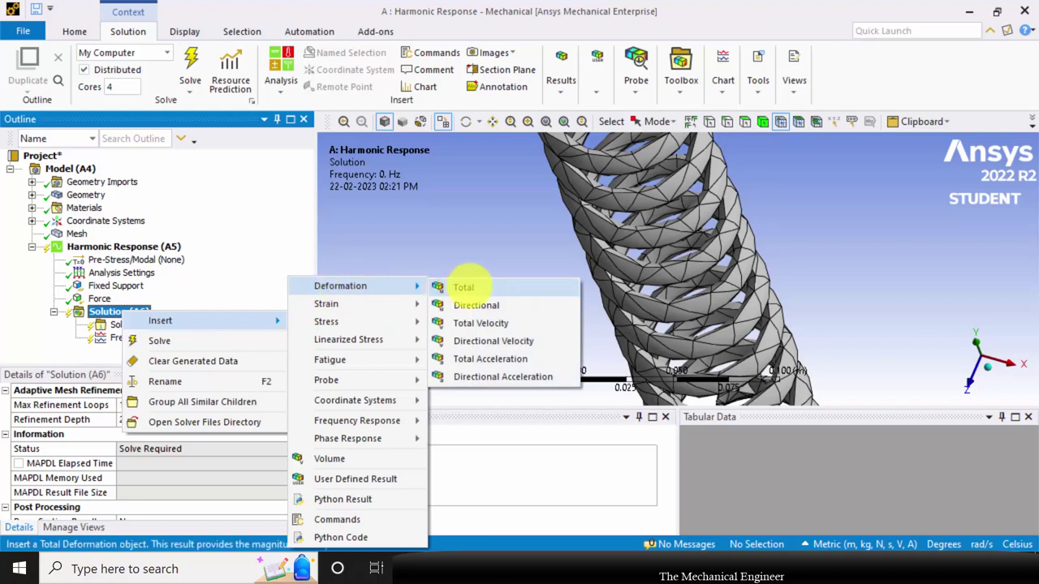
{"action": "left_click", "coordinate": [464, 288]}
{"action": "scroll", "coordinate": [154, 450], "scroll_direction": "down", "scroll_amount": 1}
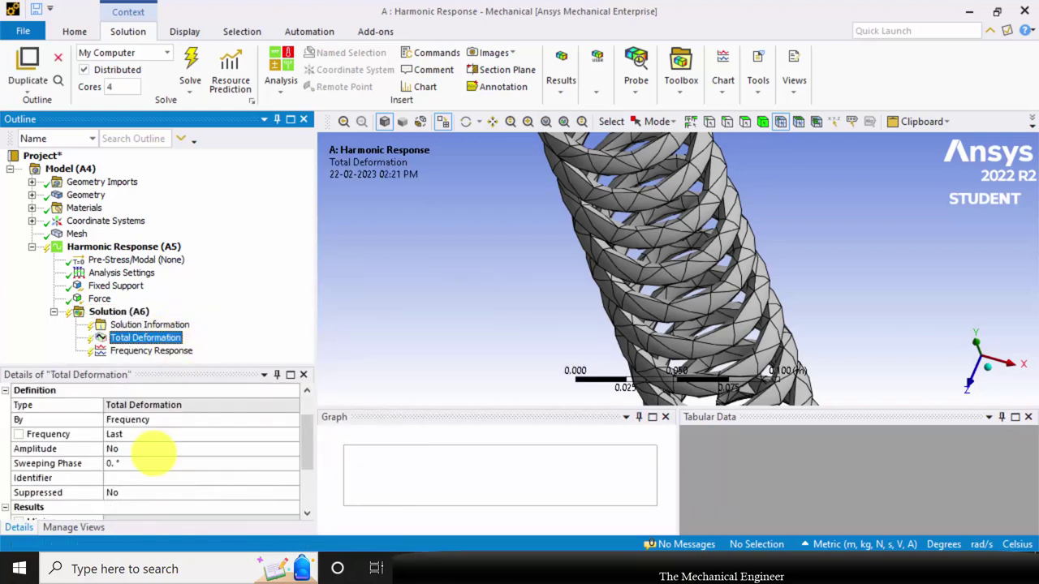
{"action": "scroll", "coordinate": [158, 450], "scroll_direction": "up", "scroll_amount": 1}
{"action": "scroll", "coordinate": [185, 459], "scroll_direction": "down", "scroll_amount": 1}
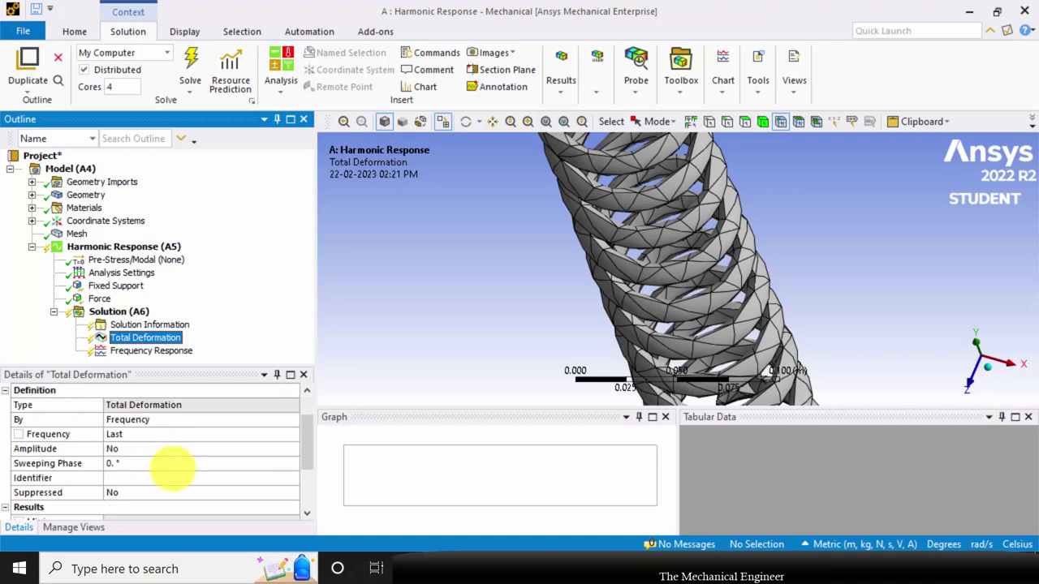
Set the Total Deformation to be evaluated By Set with Set Number 1.
{"action": "left_click", "coordinate": [162, 436]}
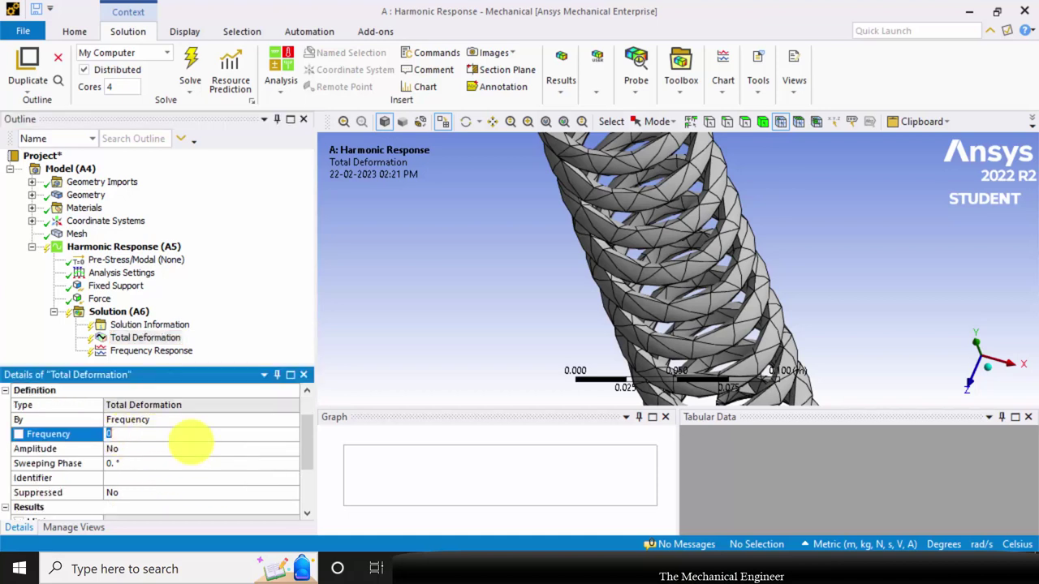
{"action": "left_click", "coordinate": [219, 419]}
{"action": "left_click", "coordinate": [291, 420]}
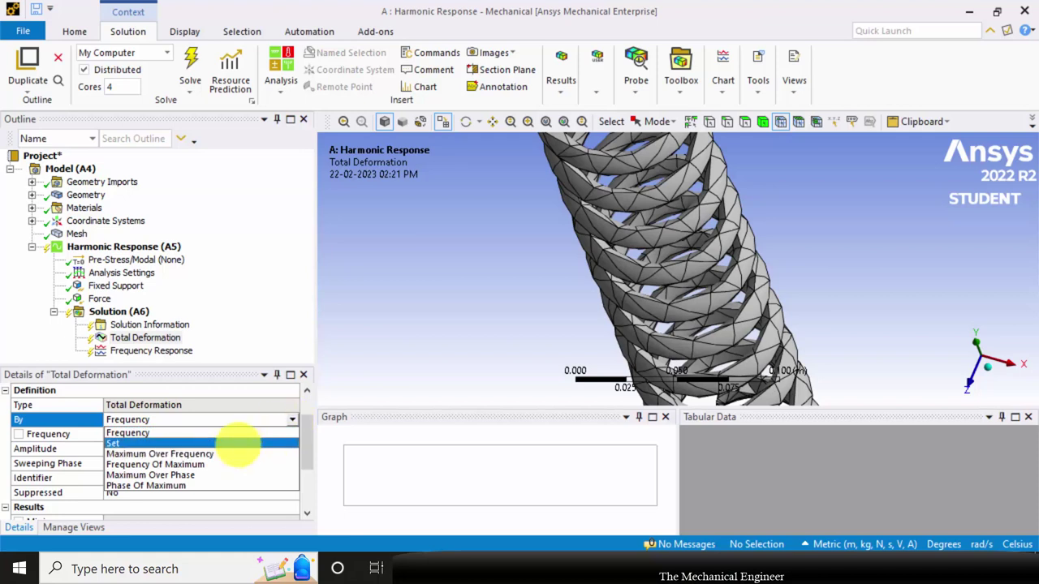
{"action": "left_click", "coordinate": [238, 445]}
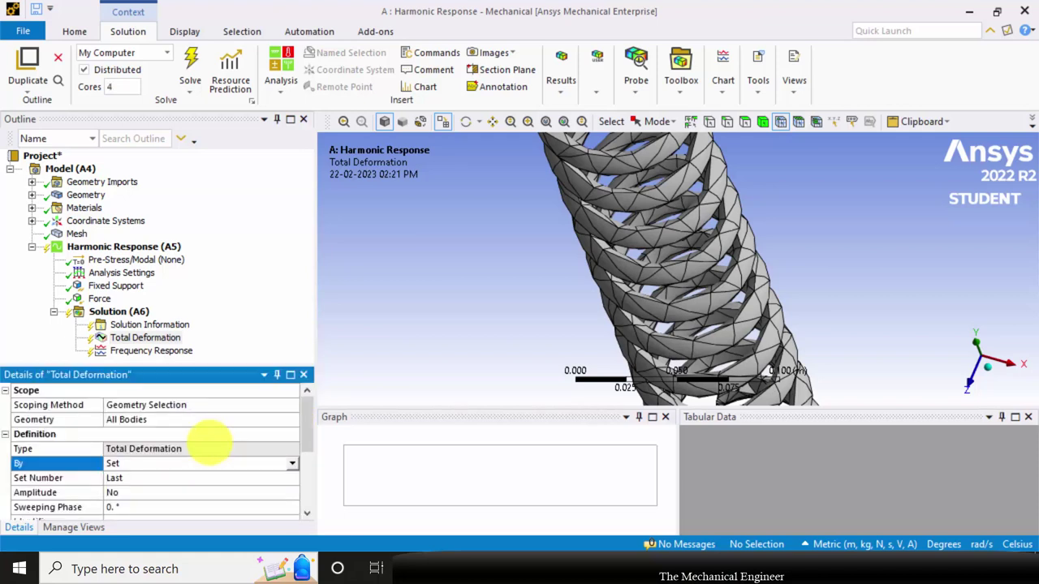
{"action": "left_click", "coordinate": [170, 434]}
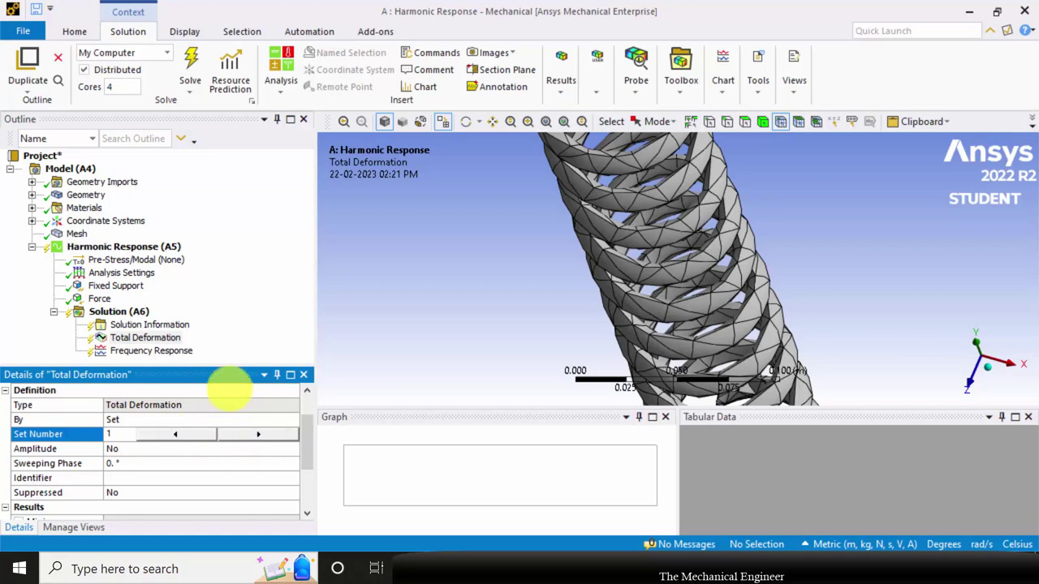
{"action": "left_click", "coordinate": [36, 341]}
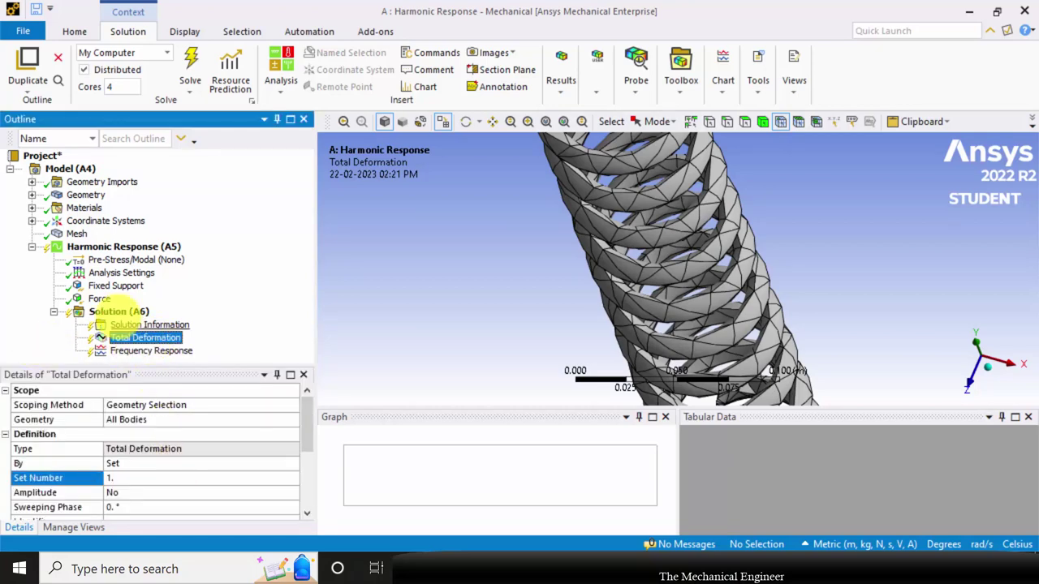
{"action": "left_click", "coordinate": [114, 310]}
Solve the analysis and review the 10 result sets from 50 to 500 Hz in Tabular Data.
{"action": "right_click", "coordinate": [115, 311]}
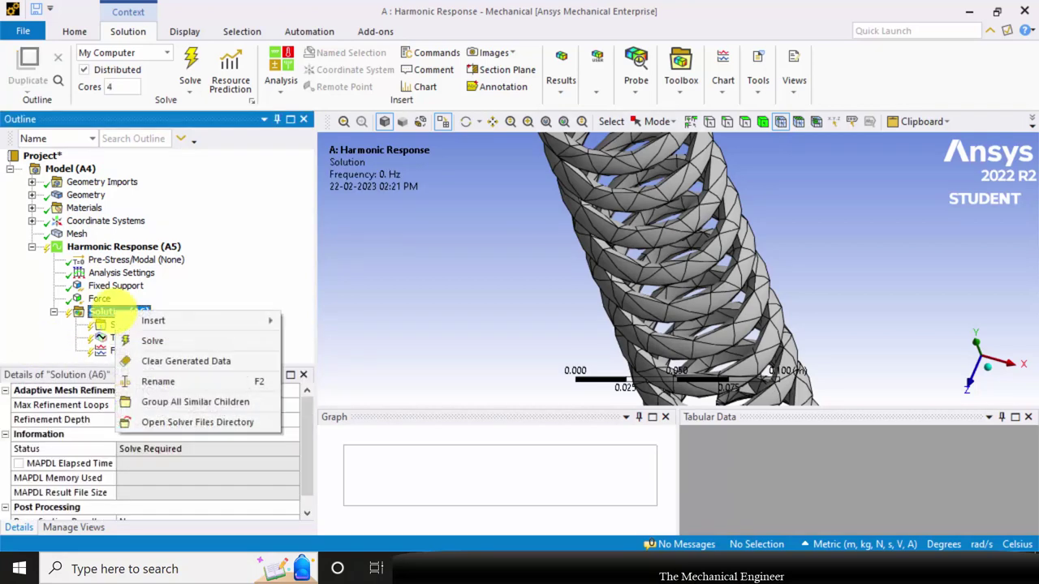
{"action": "left_click", "coordinate": [152, 341]}
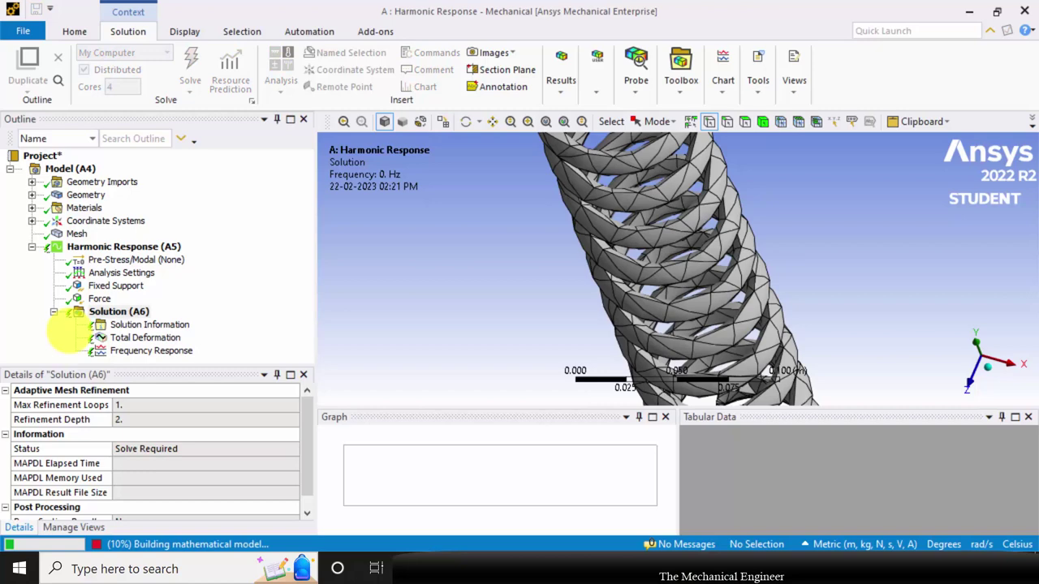
{"action": "scroll", "coordinate": [779, 279], "scroll_direction": "down", "scroll_amount": 3}
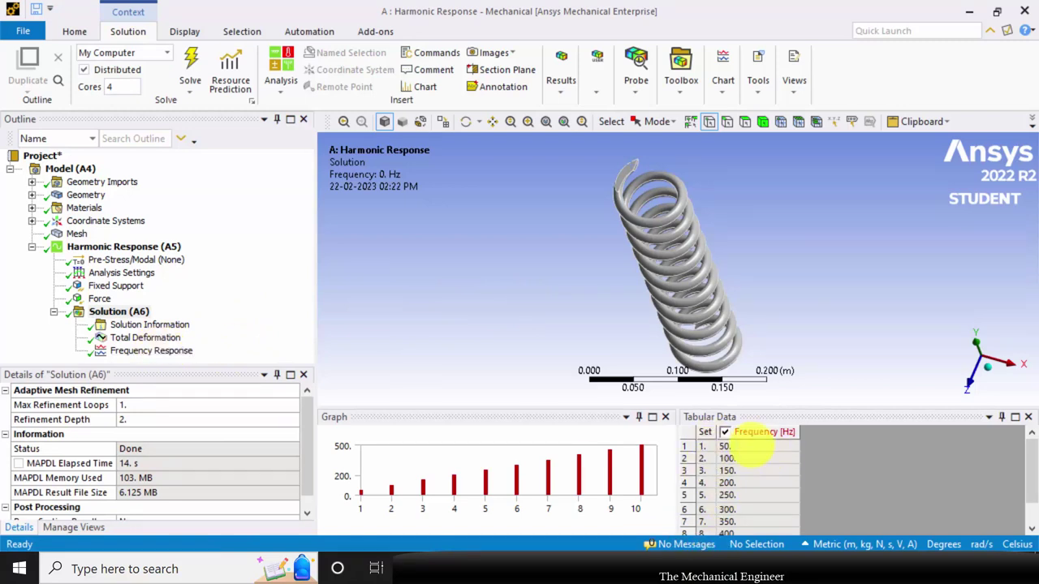
{"action": "scroll", "coordinate": [748, 454], "scroll_direction": "down", "scroll_amount": 1}
{"action": "scroll", "coordinate": [741, 509], "scroll_direction": "up", "scroll_amount": 1}
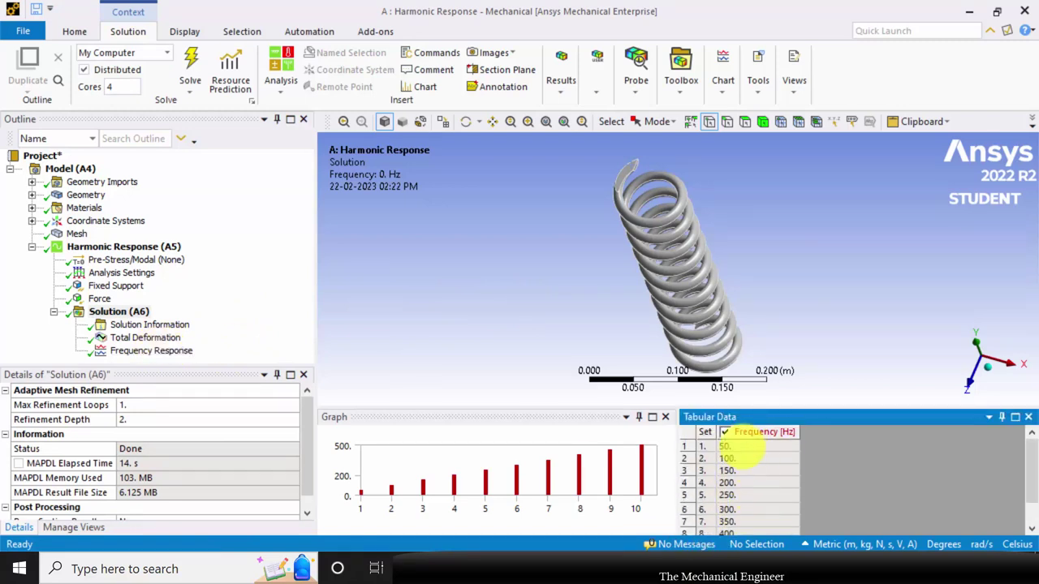
{"action": "scroll", "coordinate": [735, 520], "scroll_direction": "down", "scroll_amount": 1}
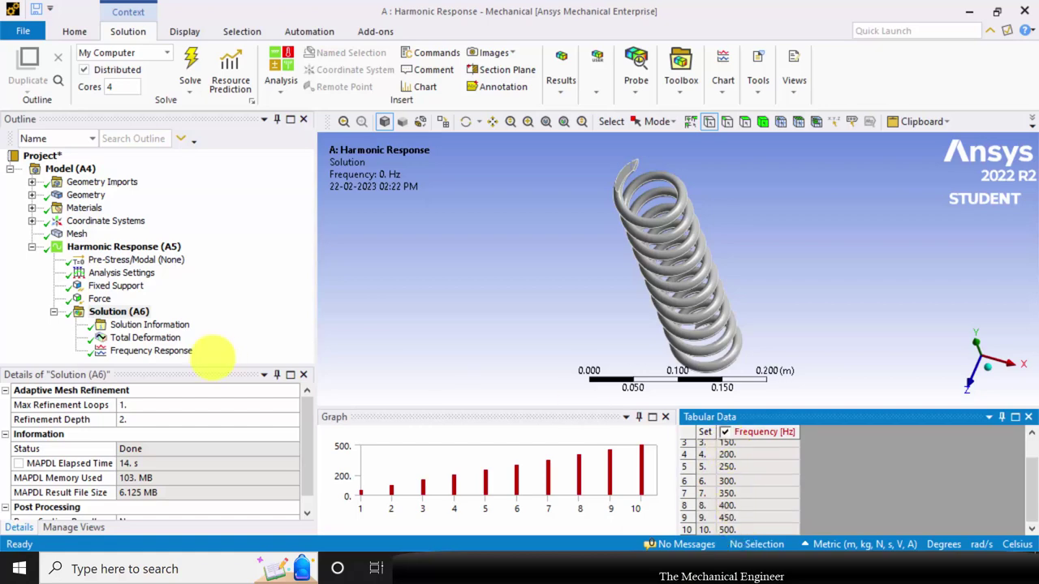
View the frequency response plot, then play and stop the total deformation animation.
{"action": "left_click", "coordinate": [154, 350]}
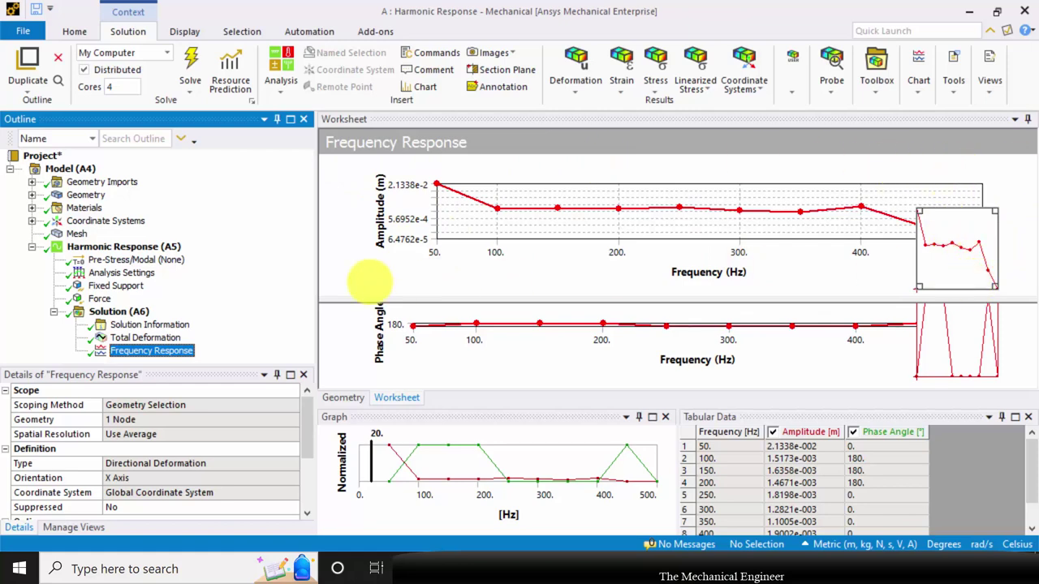
{"action": "left_click", "coordinate": [147, 337]}
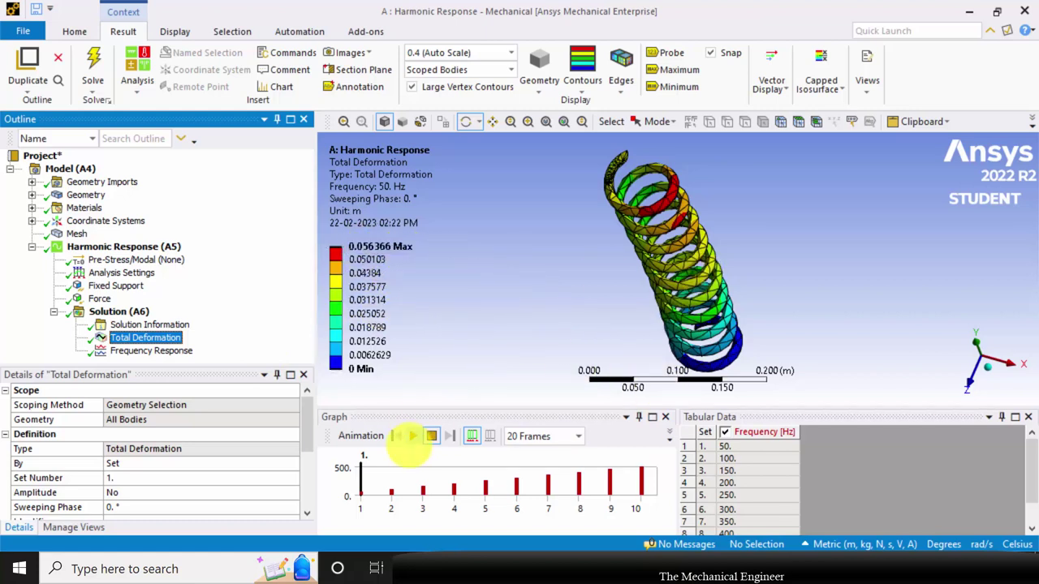
{"action": "left_click", "coordinate": [412, 436]}
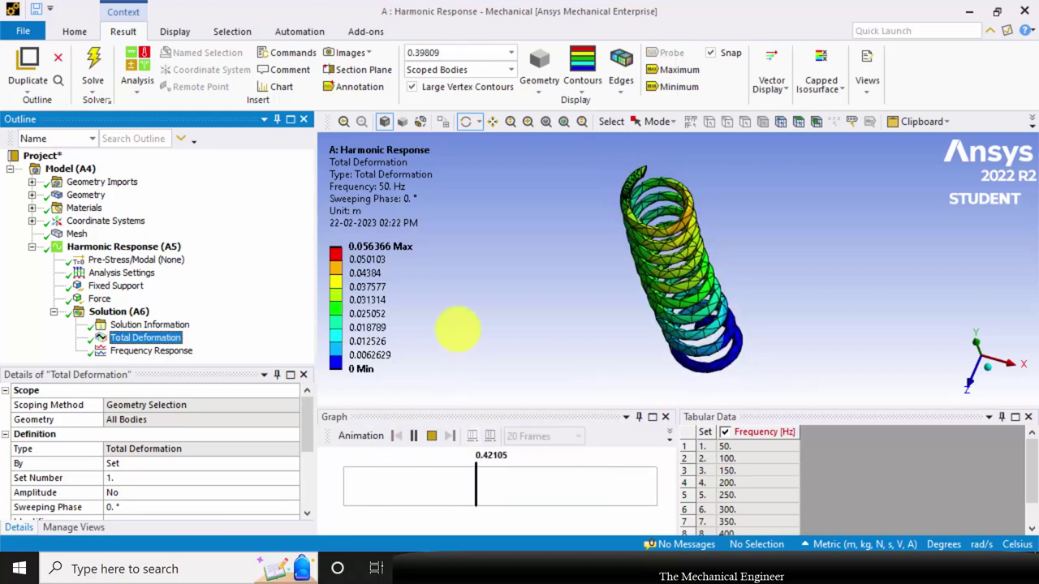
{"action": "left_click", "coordinate": [431, 436]}
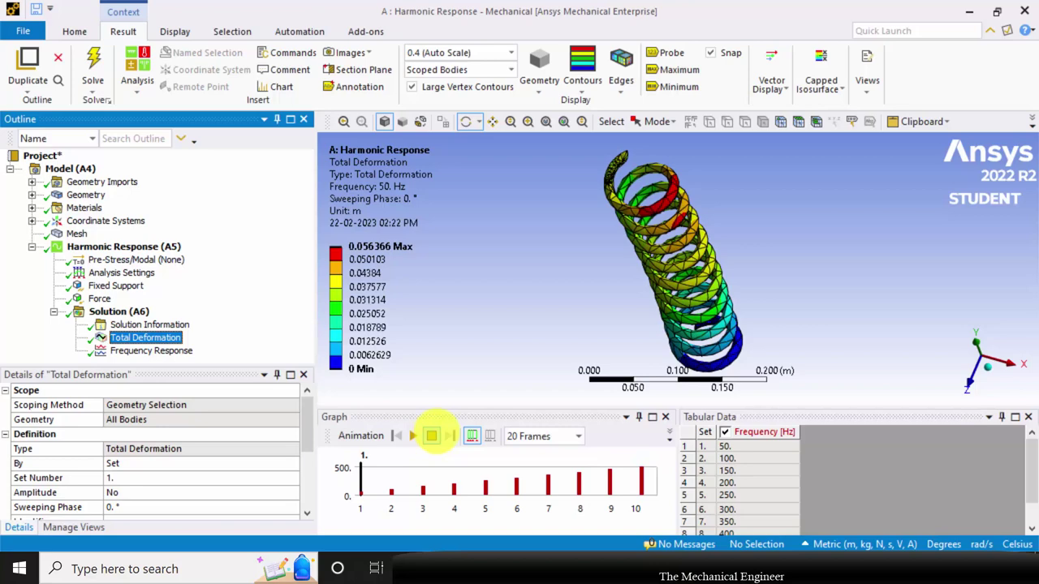
Export the deformation view as an image file, naming it 'def set'.
{"action": "left_click", "coordinate": [351, 52]}
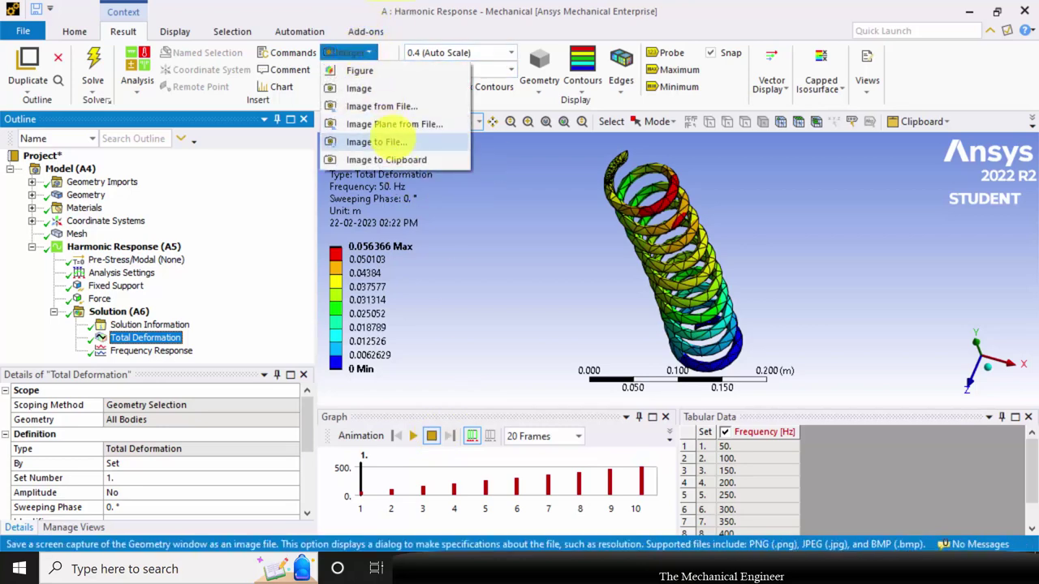
{"action": "left_click", "coordinate": [393, 139]}
{"action": "left_click", "coordinate": [487, 210]}
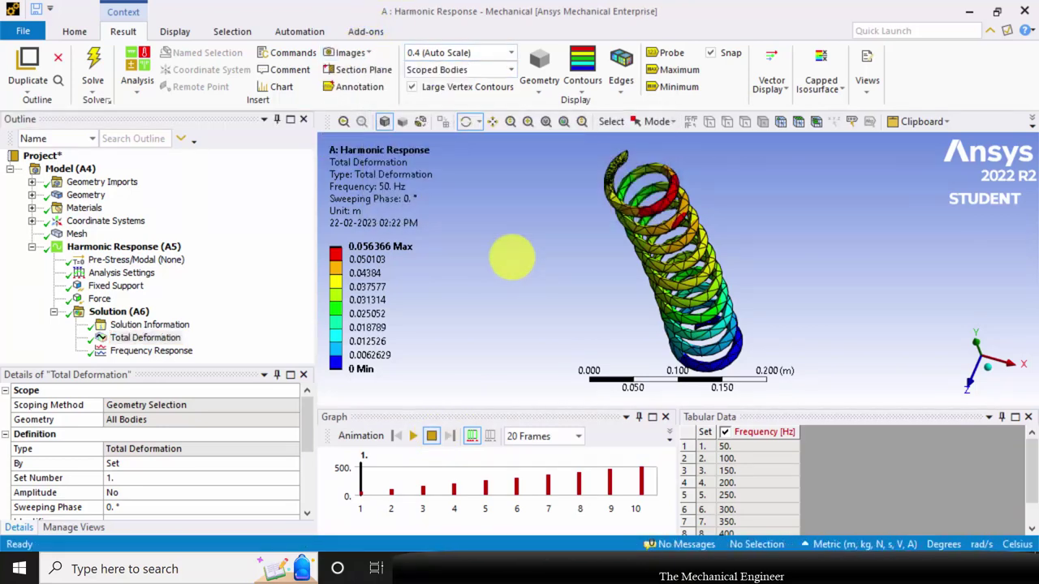
{"action": "type", "text": "def"}
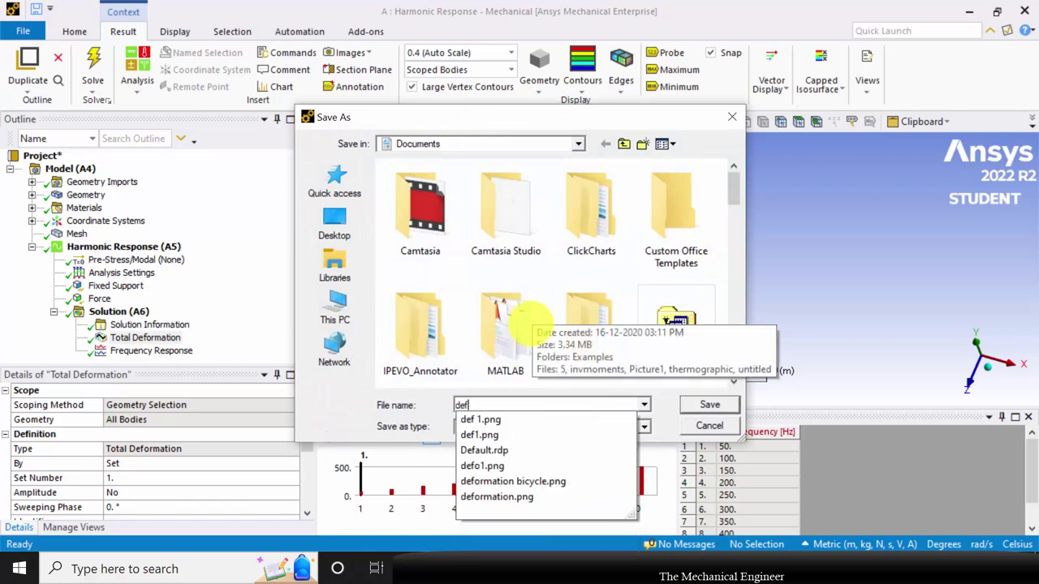
{"action": "type", "text": " set 1"}
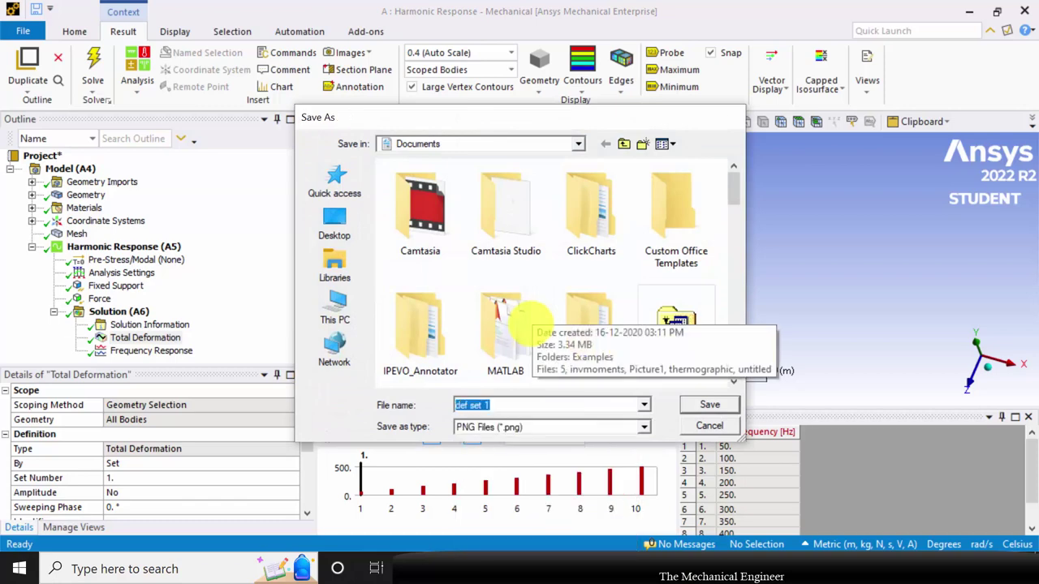